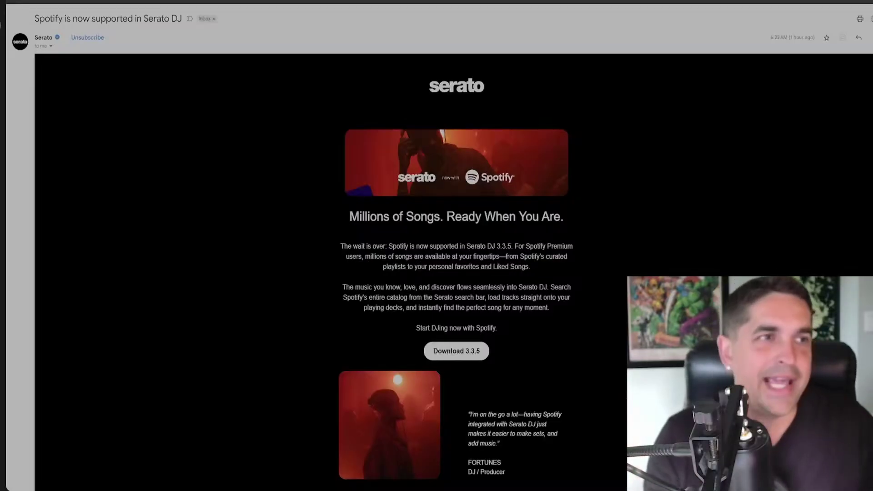
{"action": "left_click_drag", "start_coordinate": [50, 19], "coordinate": [163, 26]}
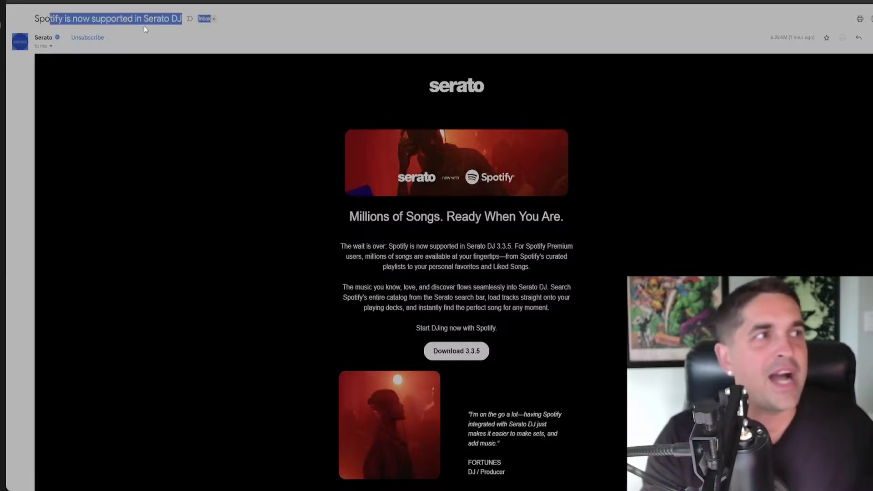
{"action": "scroll", "coordinate": [391, 204], "scroll_direction": "down", "scroll_amount": 3}
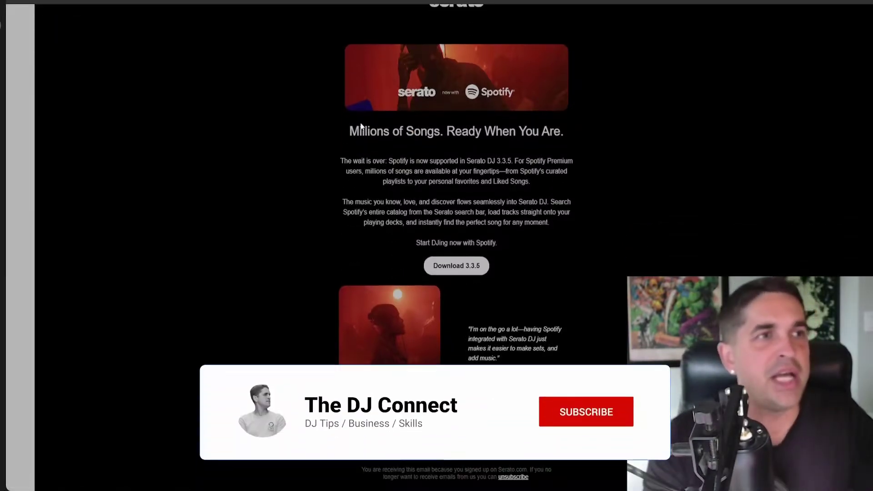
{"action": "left_click_drag", "start_coordinate": [349, 132], "coordinate": [589, 137]}
{"action": "left_click", "coordinate": [340, 161]}
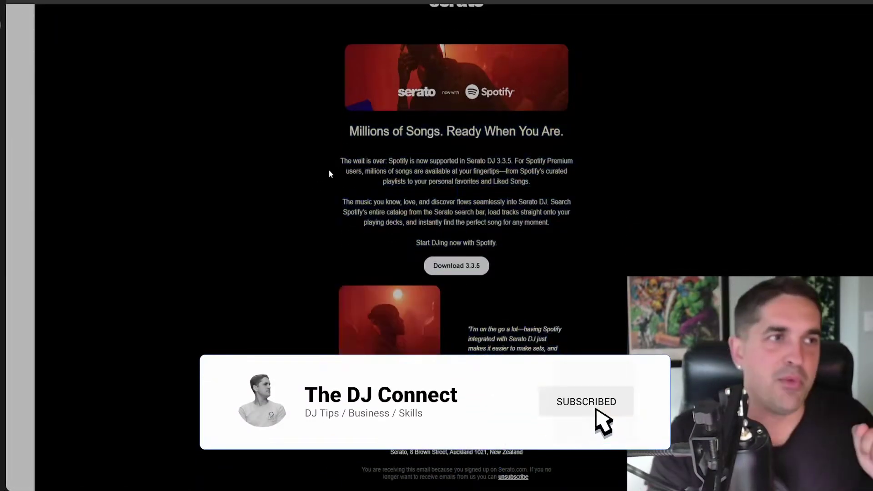
{"action": "left_click_drag", "start_coordinate": [341, 162], "coordinate": [523, 168]}
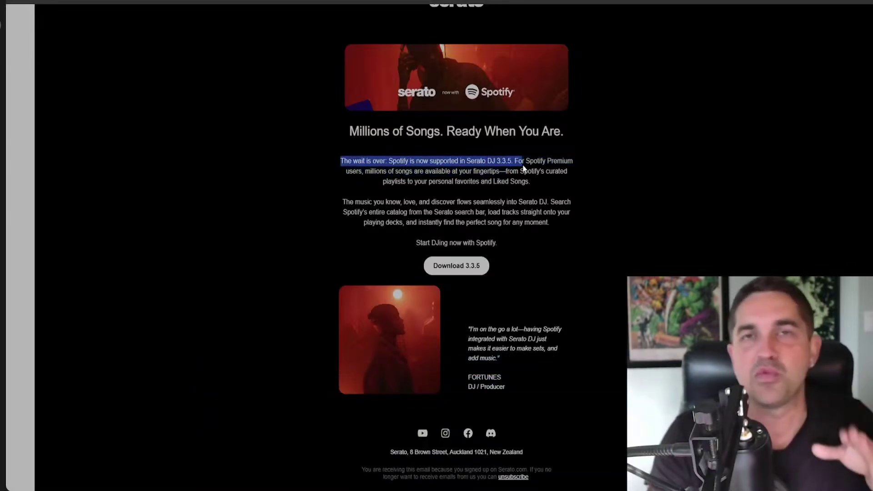
{"action": "left_click", "coordinate": [547, 181]}
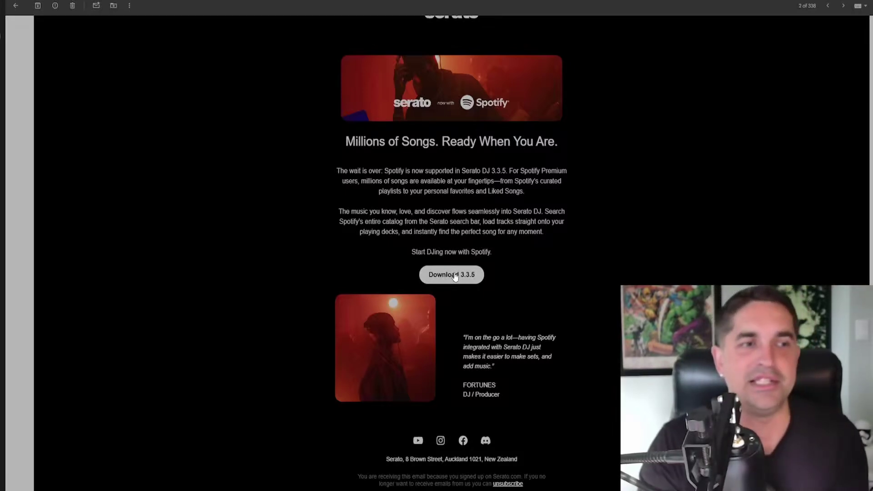
Step: Follow the email's Download 3.3.5 link to the Serato DJ Pro v3.3.5 download
{"action": "left_click", "coordinate": [454, 275]}
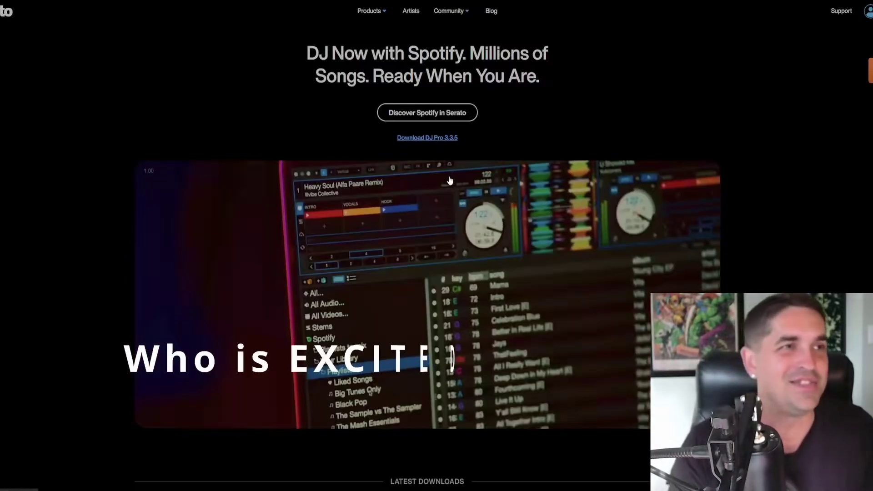
{"action": "left_click", "coordinate": [435, 138]}
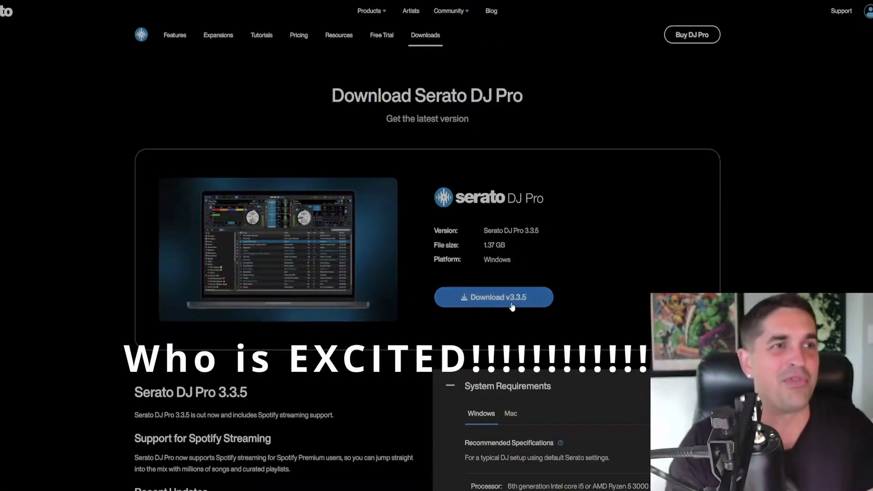
{"action": "left_click", "coordinate": [510, 301]}
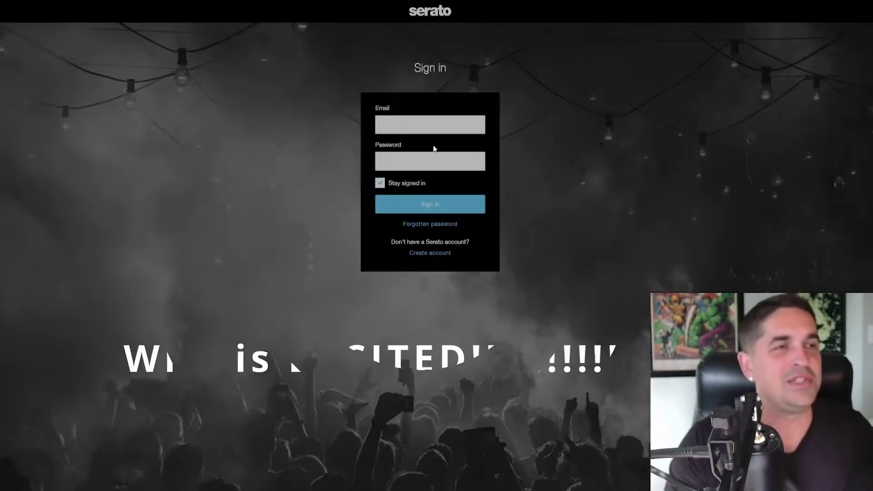
Step: Sign in with the saved Serato account login and save the installer zip
{"action": "left_click", "coordinate": [427, 131]}
{"action": "left_click", "coordinate": [448, 148]}
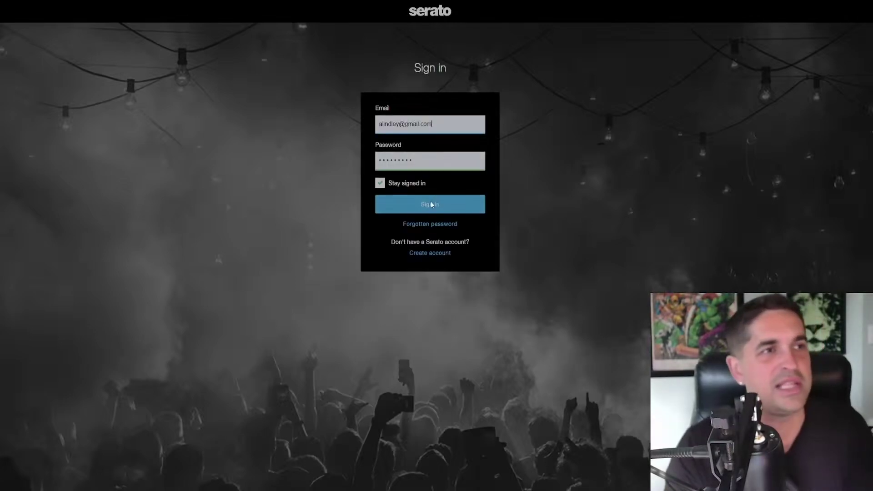
{"action": "left_click", "coordinate": [430, 202]}
{"action": "left_click", "coordinate": [459, 285]}
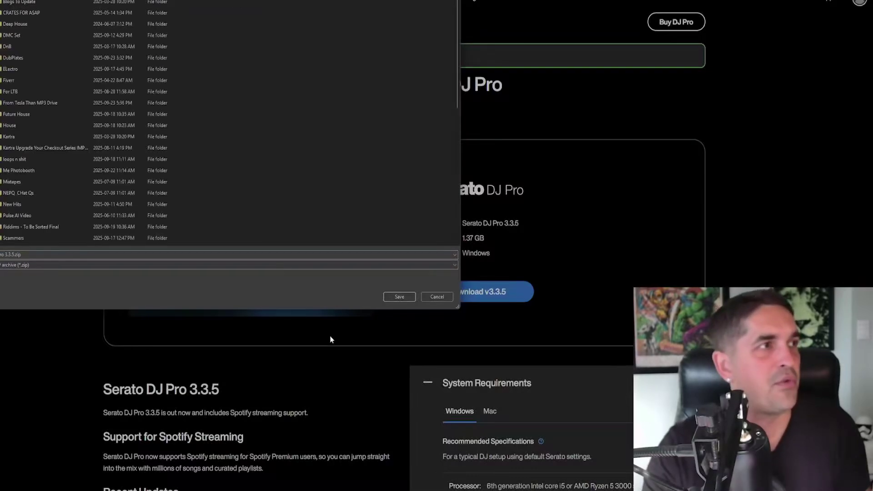
{"action": "left_click", "coordinate": [393, 298]}
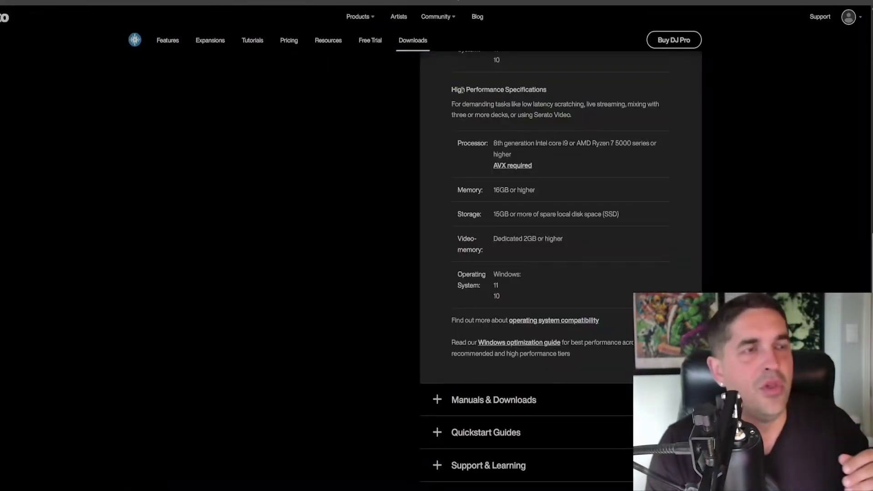
Step: Read the High Performance Specifications, highlighting the processor, 16GB memory and AMD requirements
{"action": "left_click_drag", "start_coordinate": [455, 89], "coordinate": [577, 91]}
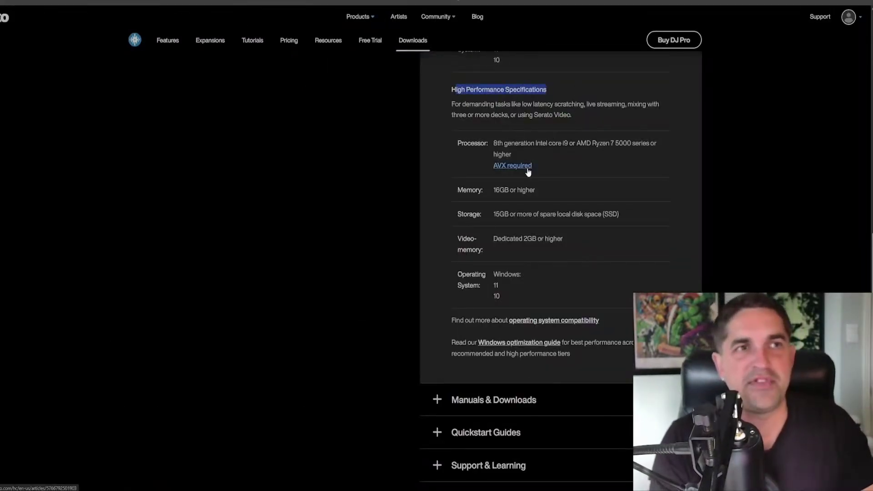
{"action": "left_click_drag", "start_coordinate": [546, 143], "coordinate": [624, 145]}
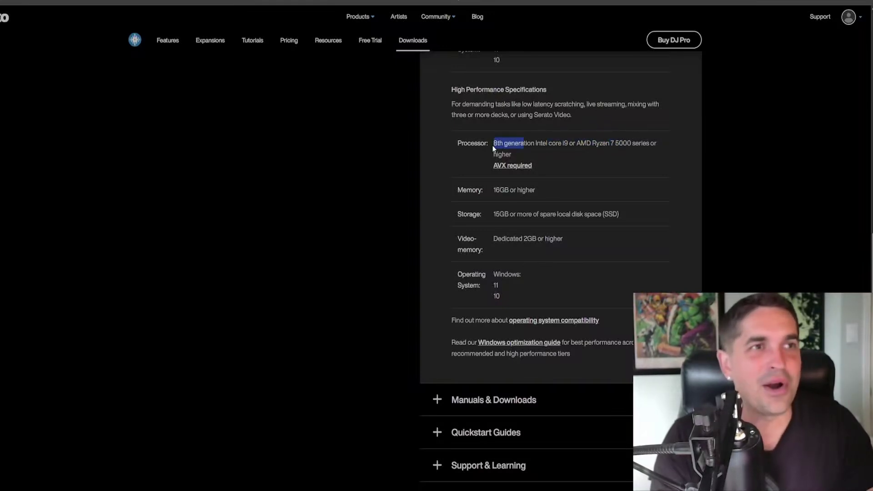
{"action": "left_click", "coordinate": [504, 144]}
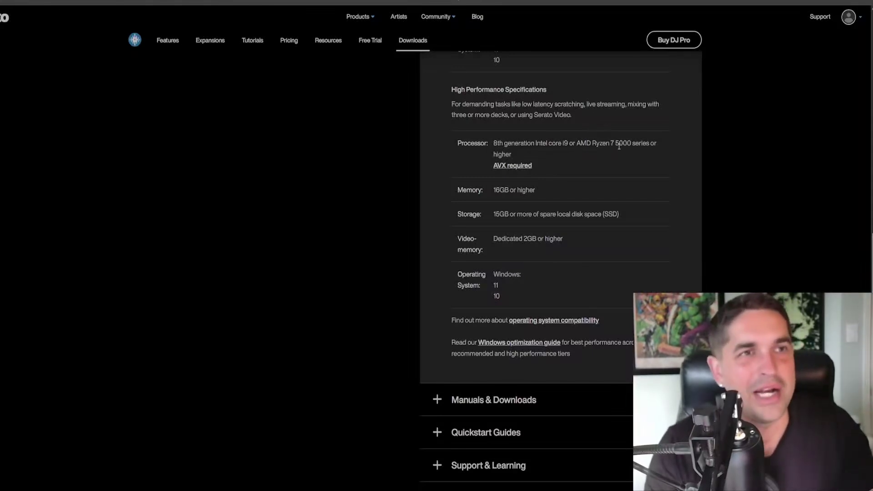
{"action": "mouse_move", "coordinate": [616, 144]}
{"action": "left_mouse_down"}
{"action": "mouse_move", "coordinate": [631, 144]}
{"action": "mouse_move", "coordinate": [619, 143]}
{"action": "left_mouse_up"}
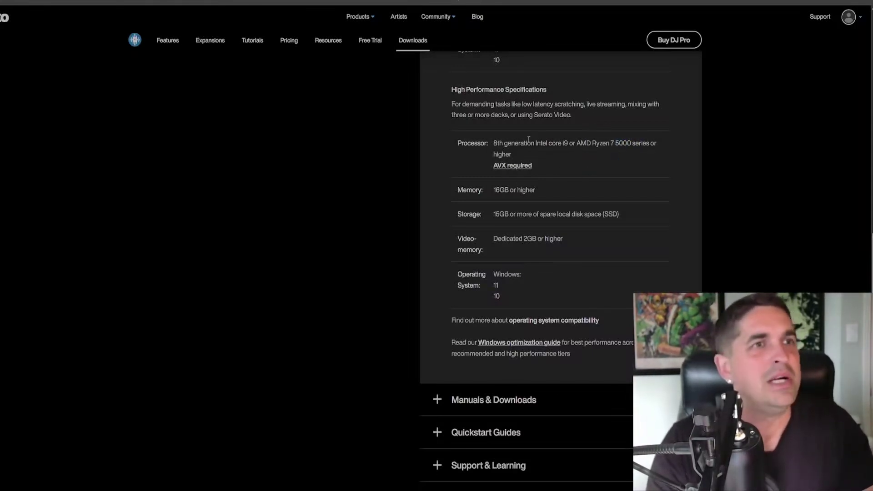
{"action": "left_click_drag", "start_coordinate": [561, 143], "coordinate": [511, 142]}
{"action": "left_click", "coordinate": [512, 142]}
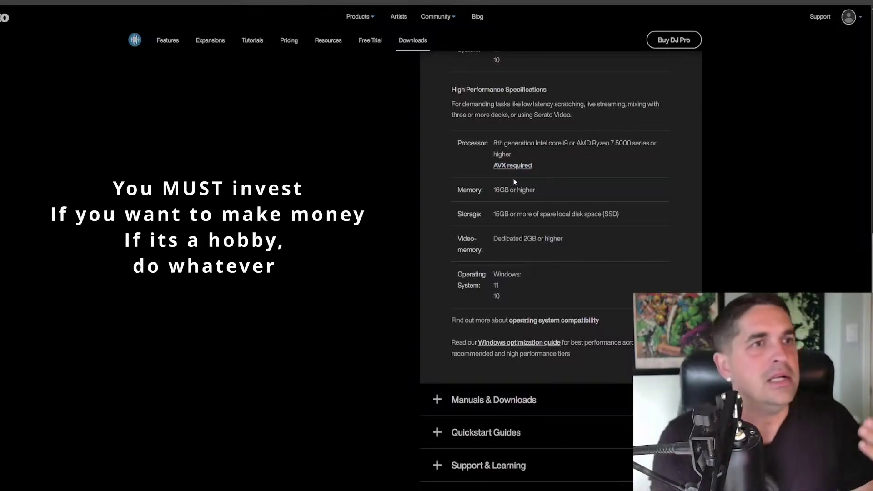
{"action": "left_click_drag", "start_coordinate": [537, 190], "coordinate": [459, 189]}
{"action": "left_click", "coordinate": [521, 209]}
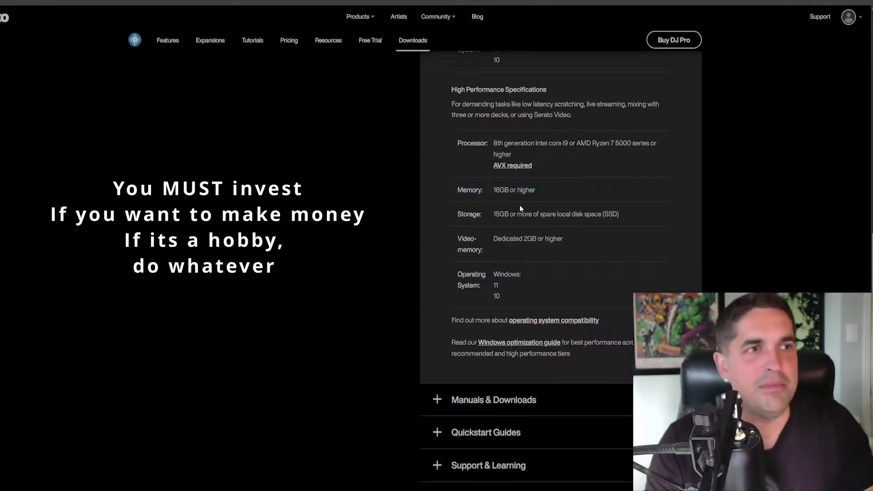
{"action": "left_click_drag", "start_coordinate": [565, 239], "coordinate": [494, 58]}
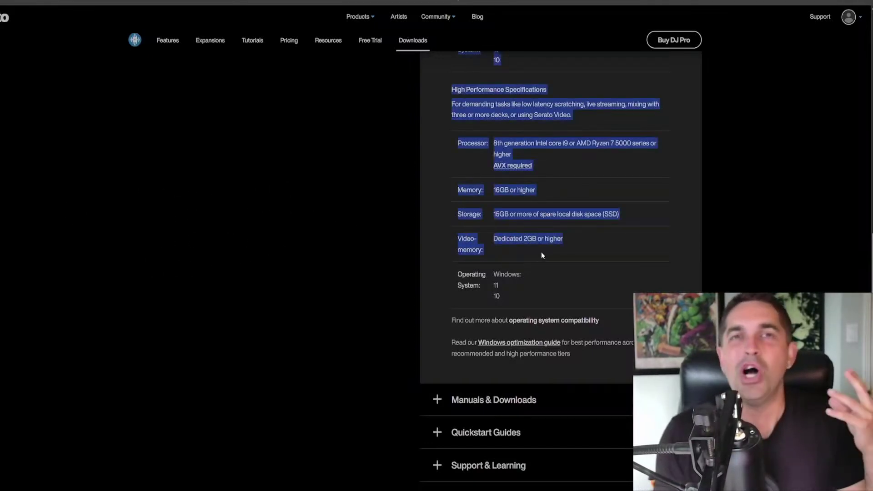
{"action": "left_click", "coordinate": [594, 265]}
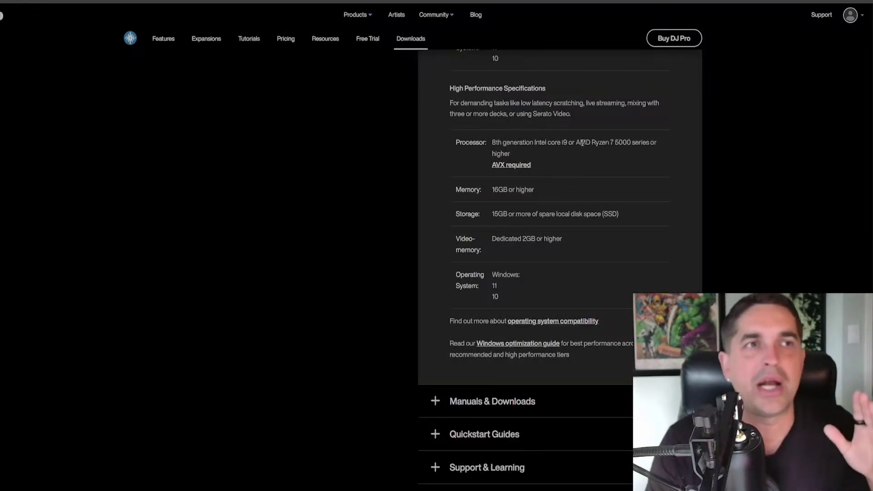
{"action": "left_click_drag", "start_coordinate": [581, 142], "coordinate": [510, 154]}
{"action": "left_click", "coordinate": [601, 183]}
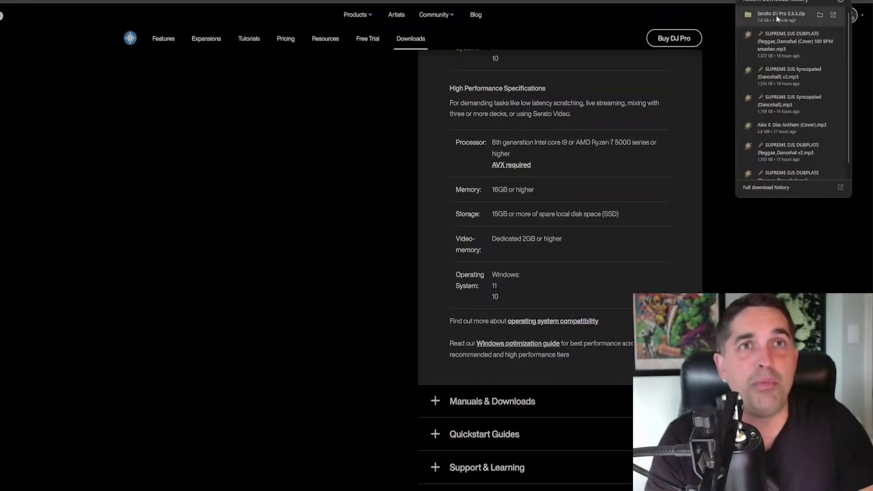
Step: Open the downloaded Serato DJ Pro 3.3.5 zip and select its installer
{"action": "left_click", "coordinate": [776, 15]}
{"action": "left_click", "coordinate": [53, 26]}
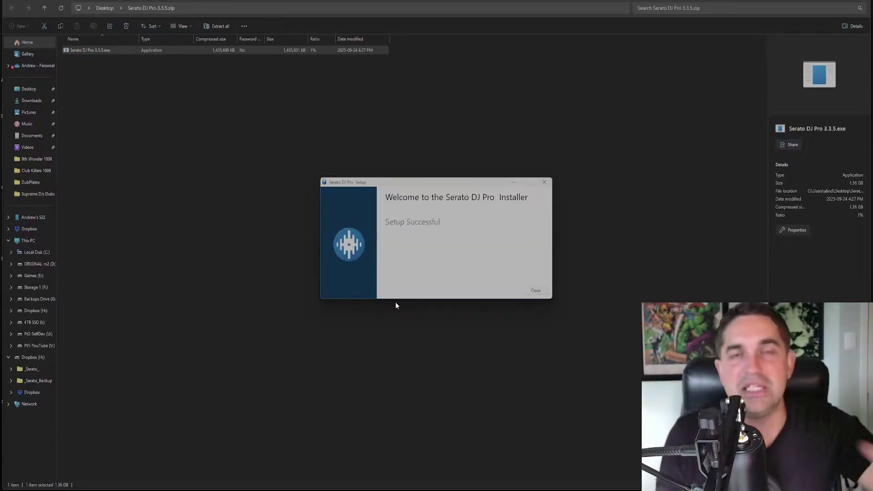
Step: Close the installer, choose Spotify under Library + Display, and authorize Serato DJ on Spotify
{"action": "left_click", "coordinate": [536, 294]}
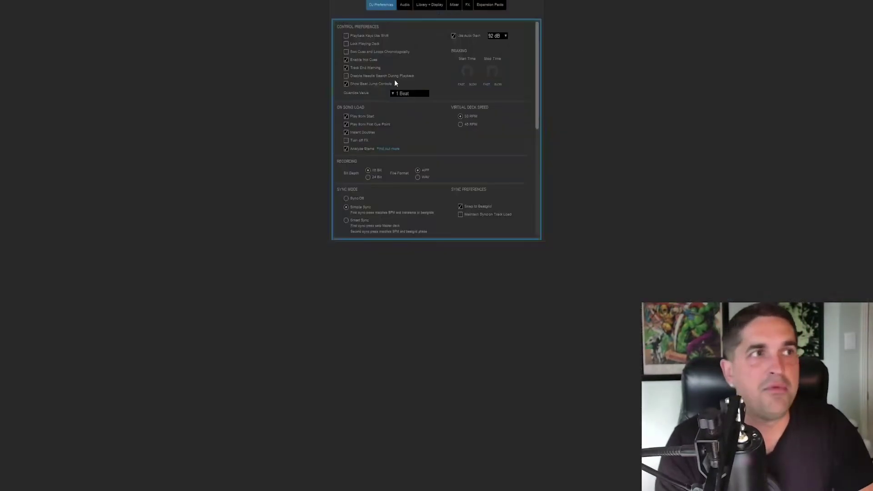
{"action": "left_click", "coordinate": [426, 8]}
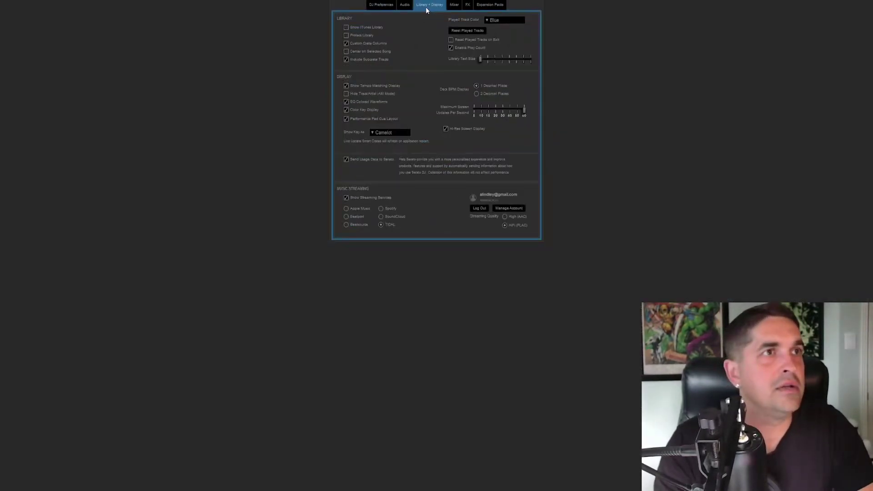
{"action": "left_click", "coordinate": [389, 209]}
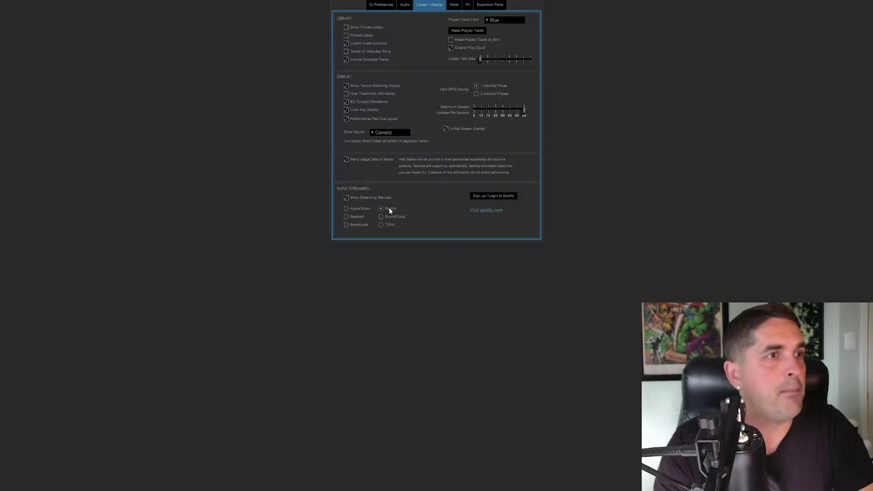
{"action": "left_click", "coordinate": [492, 196]}
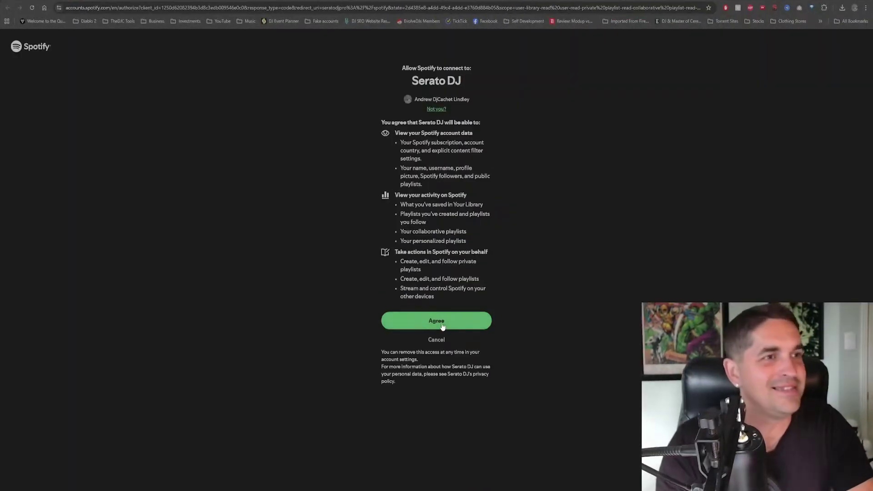
{"action": "left_click", "coordinate": [442, 326]}
{"action": "left_click", "coordinate": [481, 75]}
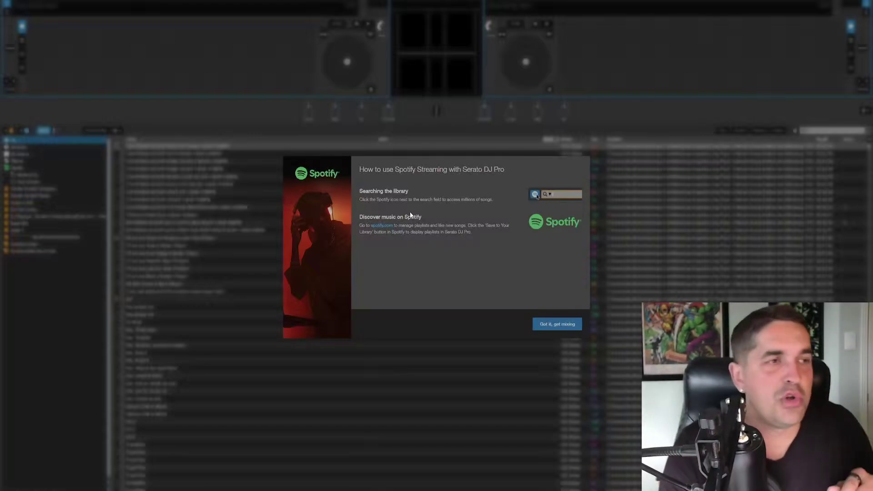
Step: Dismiss the streaming tips and browse the Dance / EDM playlists Trance Mission and Big Room Dance
{"action": "left_click", "coordinate": [570, 324]}
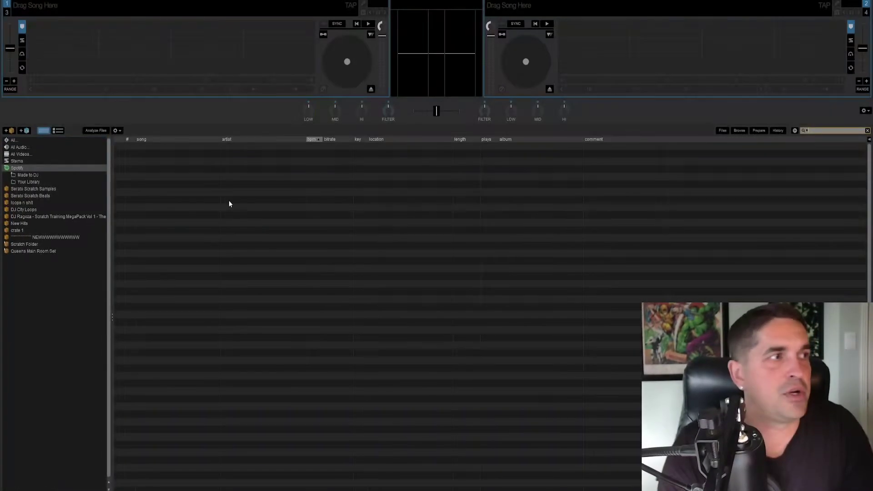
{"action": "left_click", "coordinate": [12, 175]}
{"action": "left_click", "coordinate": [20, 189]}
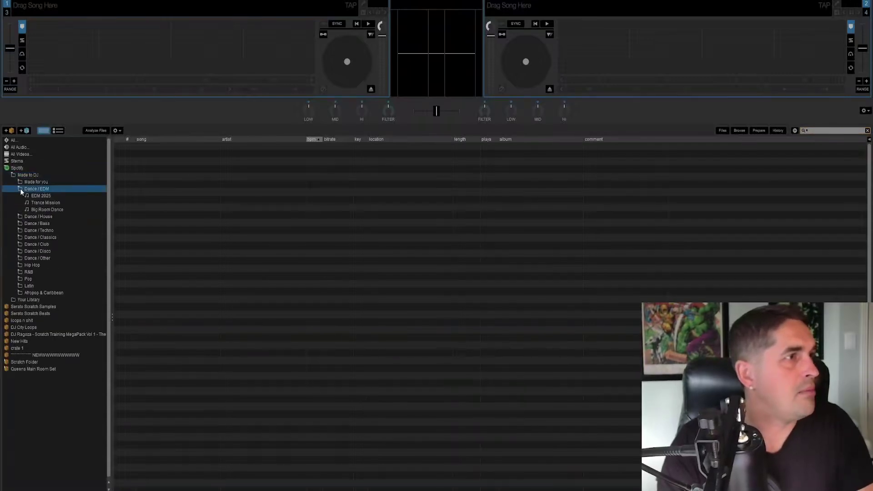
{"action": "left_click", "coordinate": [40, 202]}
{"action": "left_click", "coordinate": [42, 209]}
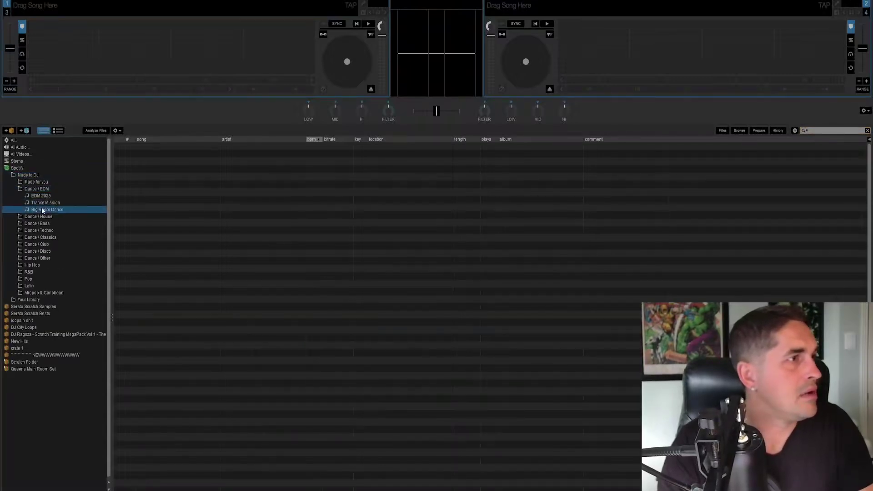
{"action": "left_click", "coordinate": [20, 189]}
{"action": "left_click", "coordinate": [20, 189]}
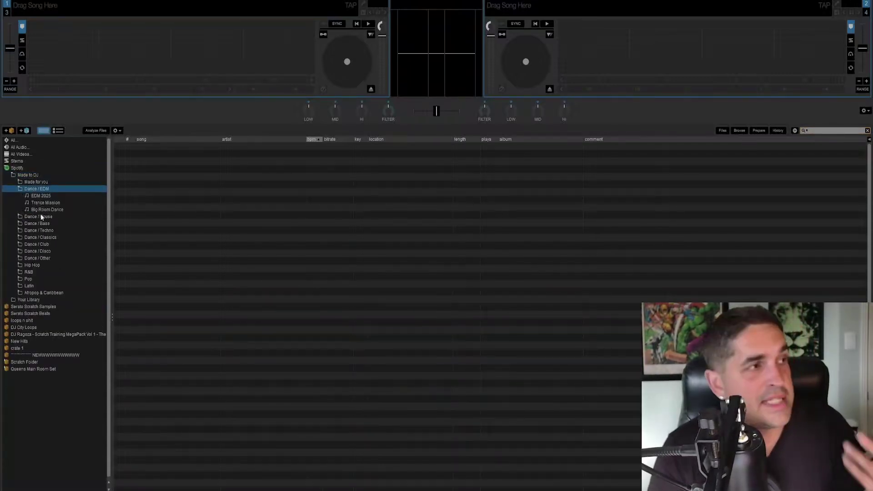
Step: Browse Melodic Techno Elements, Electronic Rising, Hard Techno and Italo Disco playlists
{"action": "left_click", "coordinate": [18, 233]}
{"action": "left_click", "coordinate": [37, 244]}
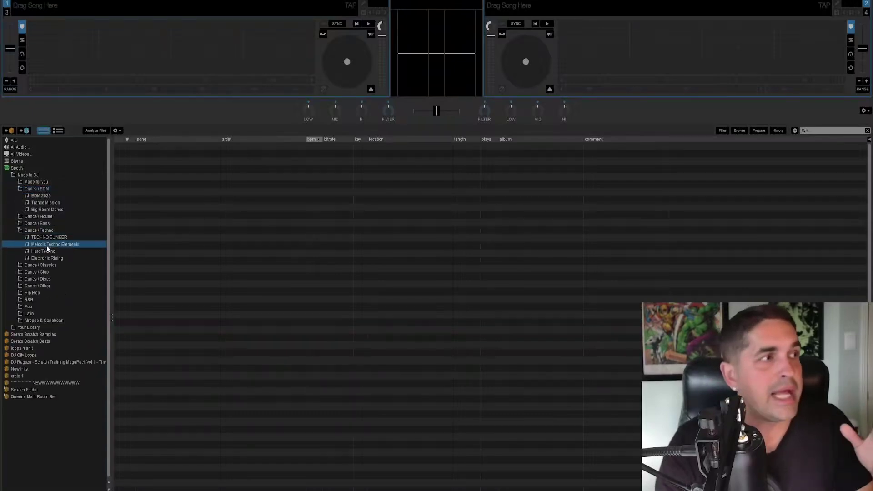
{"action": "left_click", "coordinate": [48, 258]}
{"action": "left_click", "coordinate": [44, 252]}
{"action": "left_click", "coordinate": [19, 279]}
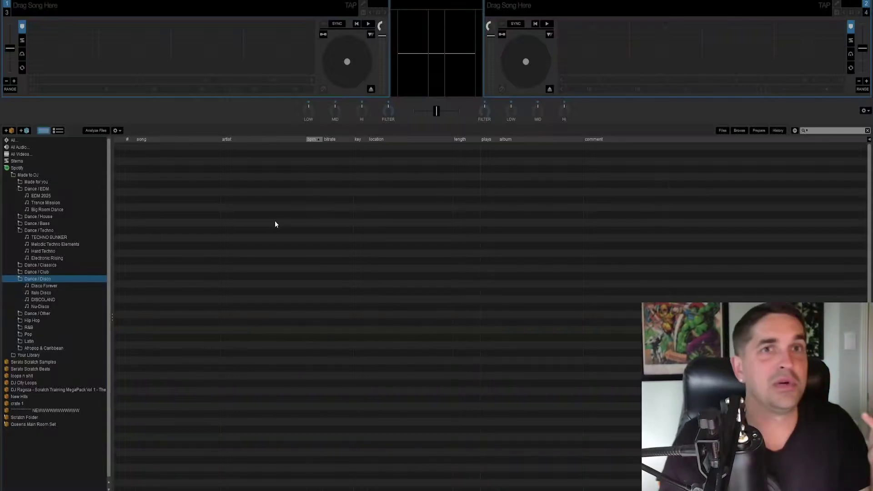
{"action": "left_click", "coordinate": [32, 294]}
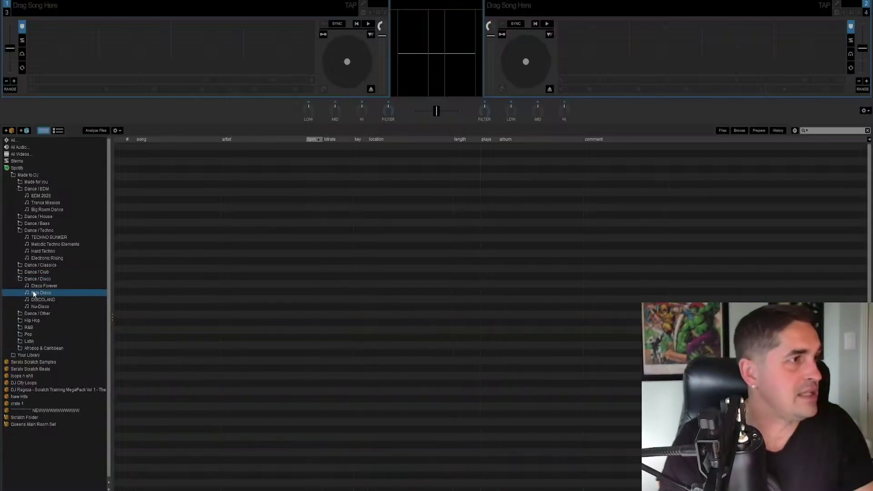
Step: List all Spotify tracks and select Let's Go Back
{"action": "left_click", "coordinate": [20, 354]}
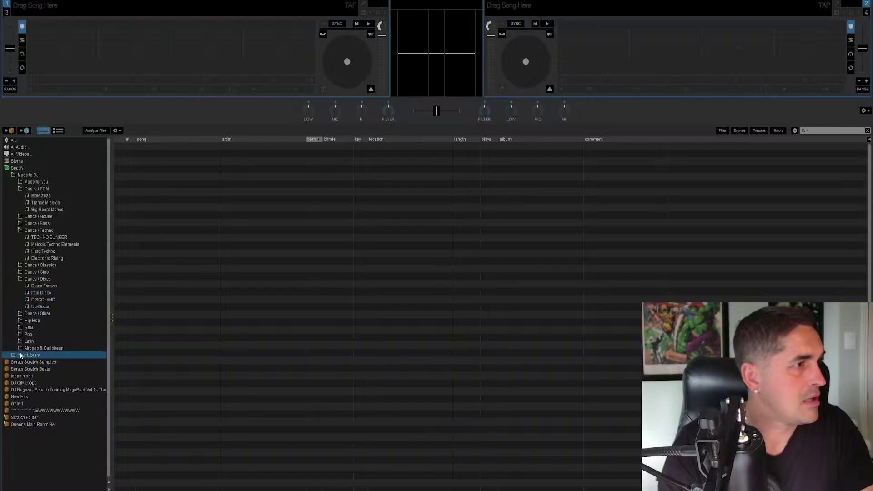
{"action": "left_click", "coordinate": [17, 169]}
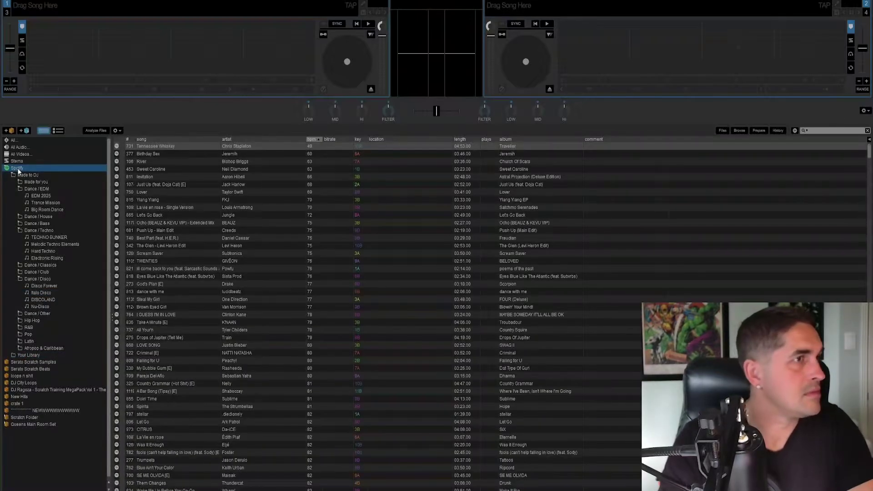
{"action": "left_click", "coordinate": [238, 214]}
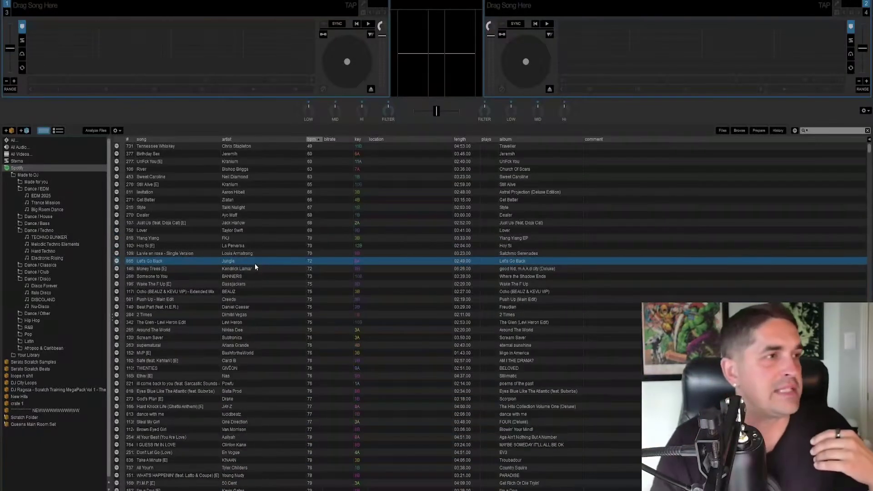
{"action": "scroll", "coordinate": [296, 286], "scroll_direction": "down", "scroll_amount": 1}
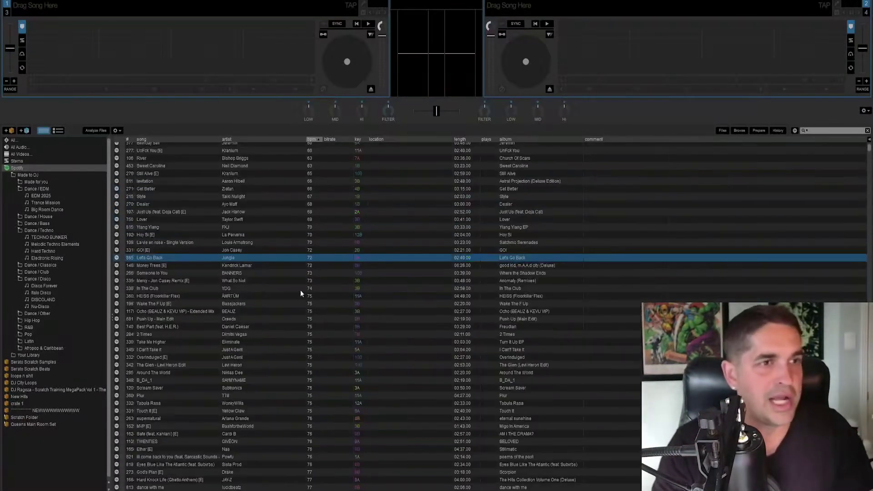
Step: Load Pretty Crew onto deck 1 with Shift+Left and start it playing
{"action": "scroll", "coordinate": [300, 291], "scroll_direction": "up", "scroll_amount": 1}
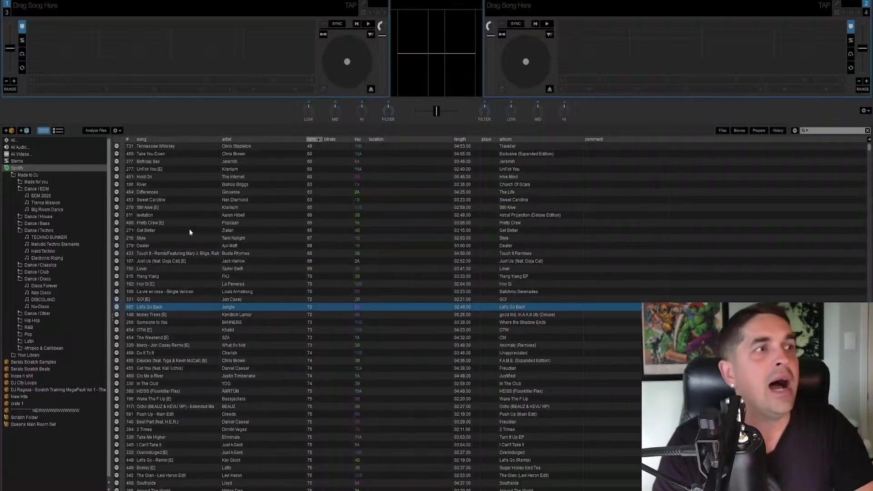
{"action": "left_click", "coordinate": [222, 223]}
{"action": "key", "text": "shift+Left"}
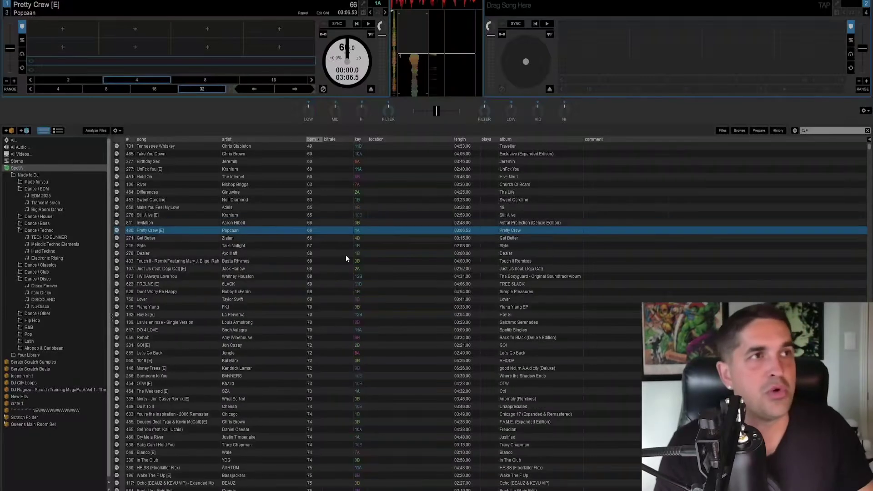
{"action": "key", "text": "w"}
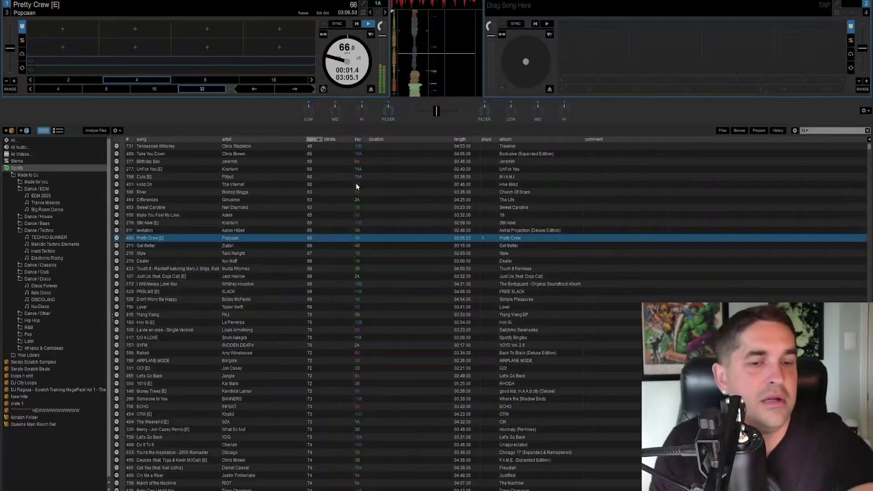
{"action": "key", "text": "alt+Tab"}
{"action": "key", "text": "alt+Tab"}
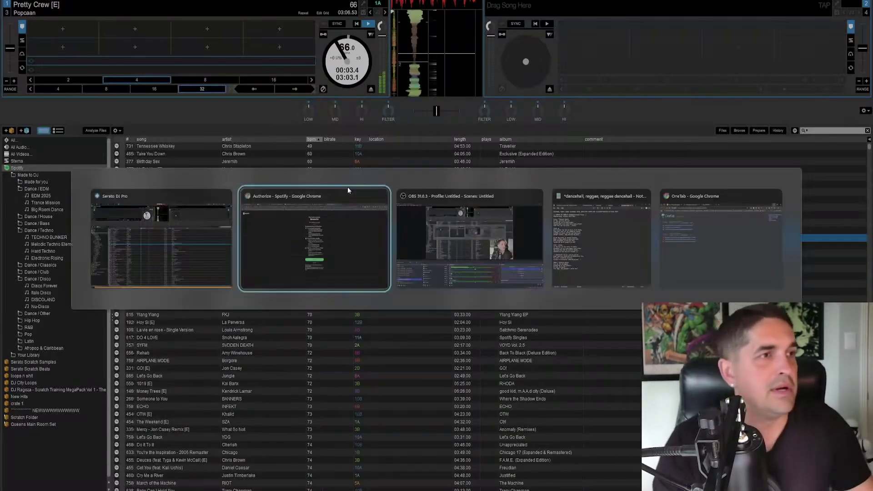
{"action": "key", "text": "alt+Tab"}
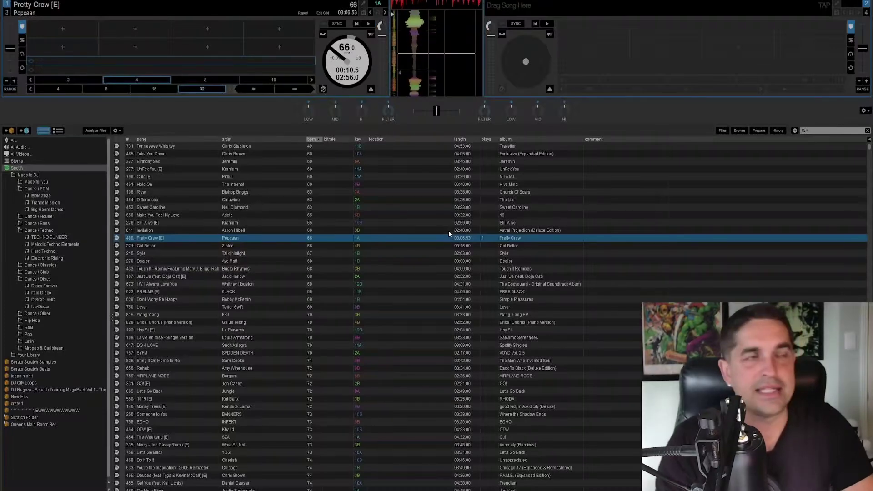
{"action": "left_click", "coordinate": [255, 268]}
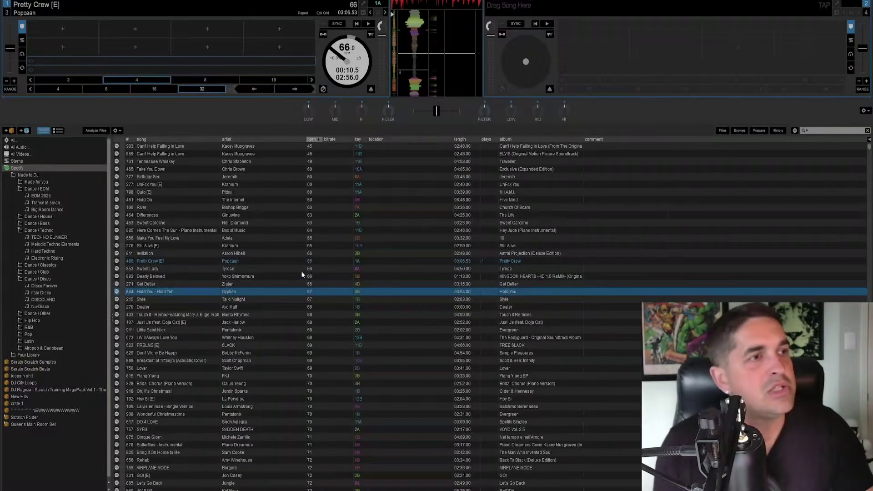
{"action": "left_click", "coordinate": [306, 261]}
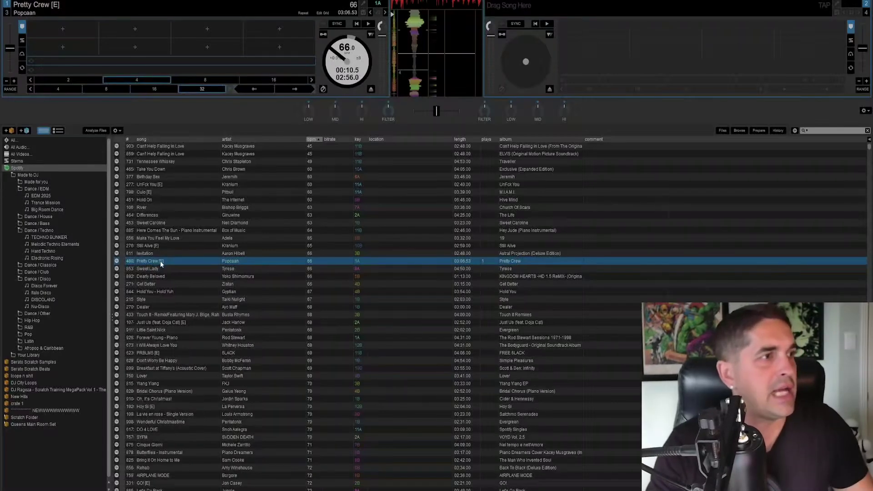
{"action": "left_click", "coordinate": [210, 291]}
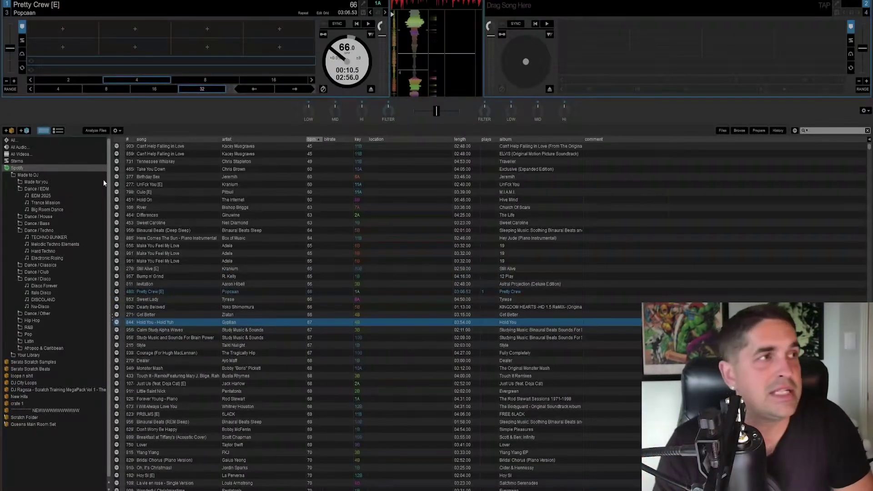
{"action": "left_click", "coordinate": [116, 130]}
{"action": "left_click", "coordinate": [179, 131]}
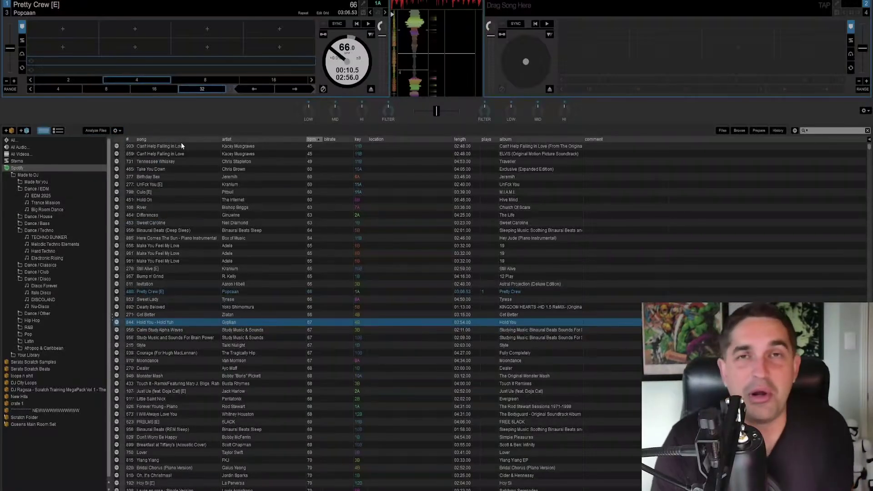
{"action": "scroll", "coordinate": [266, 326], "scroll_direction": "down", "scroll_amount": 3}
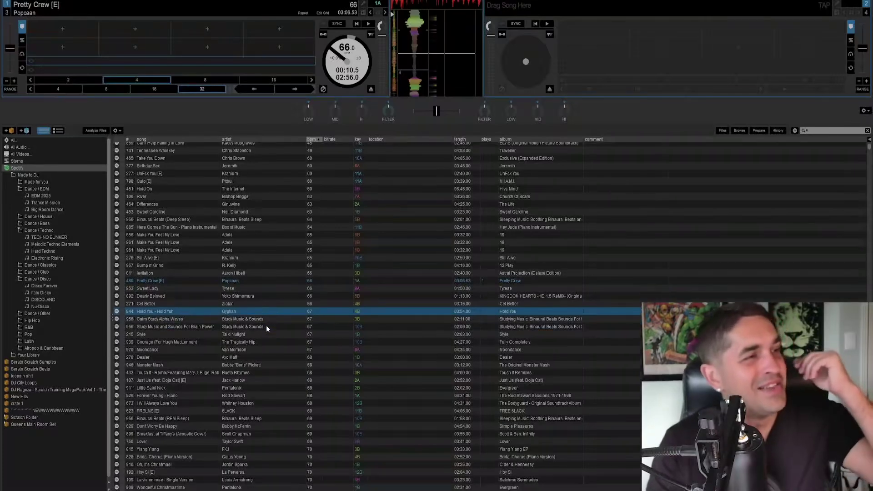
{"action": "scroll", "coordinate": [266, 325], "scroll_direction": "down", "scroll_amount": 6}
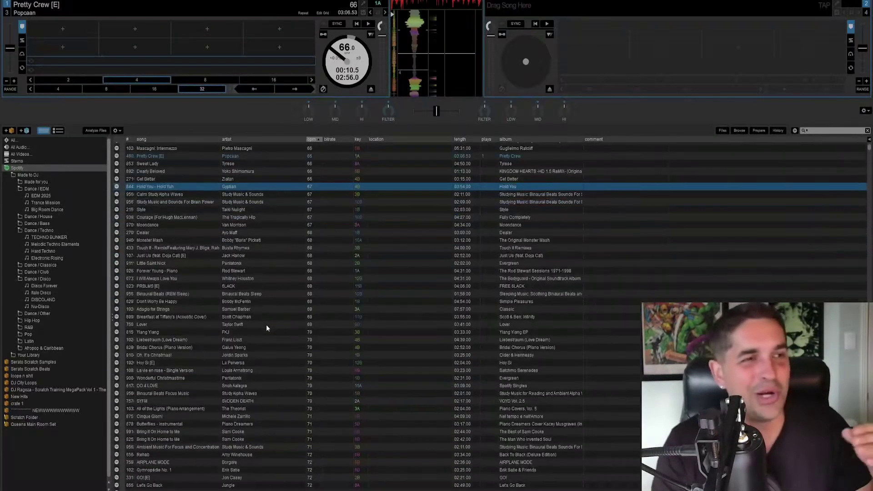
{"action": "scroll", "coordinate": [266, 324], "scroll_direction": "up", "scroll_amount": 3}
{"action": "left_click", "coordinate": [266, 324]}
{"action": "scroll", "coordinate": [225, 206], "scroll_direction": "up", "scroll_amount": 1}
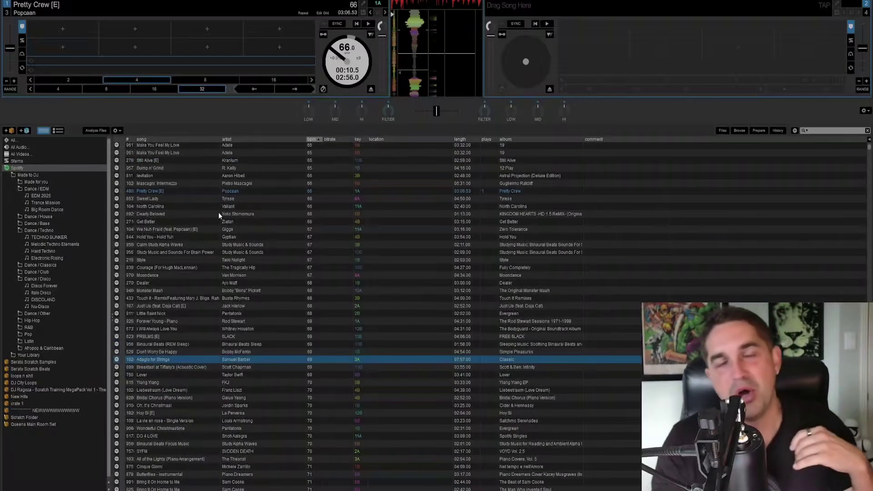
{"action": "scroll", "coordinate": [236, 218], "scroll_direction": "up", "scroll_amount": 1}
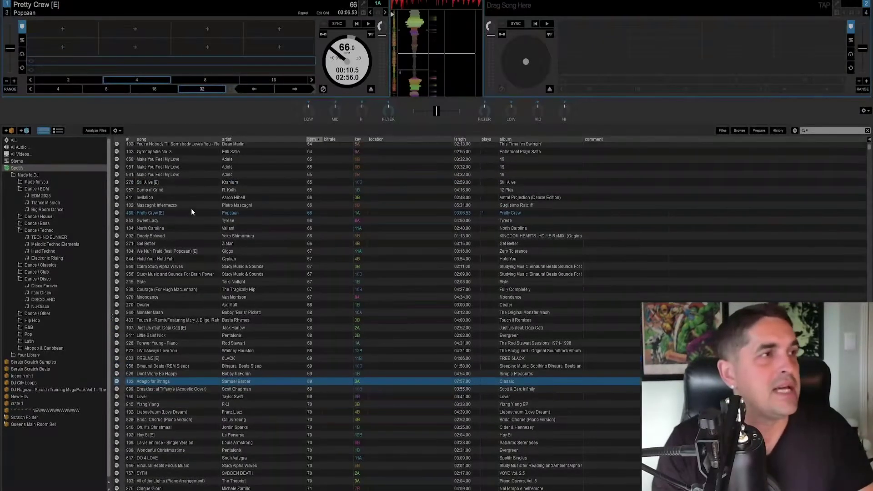
{"action": "left_click", "coordinate": [191, 211]}
{"action": "left_click", "coordinate": [175, 257]}
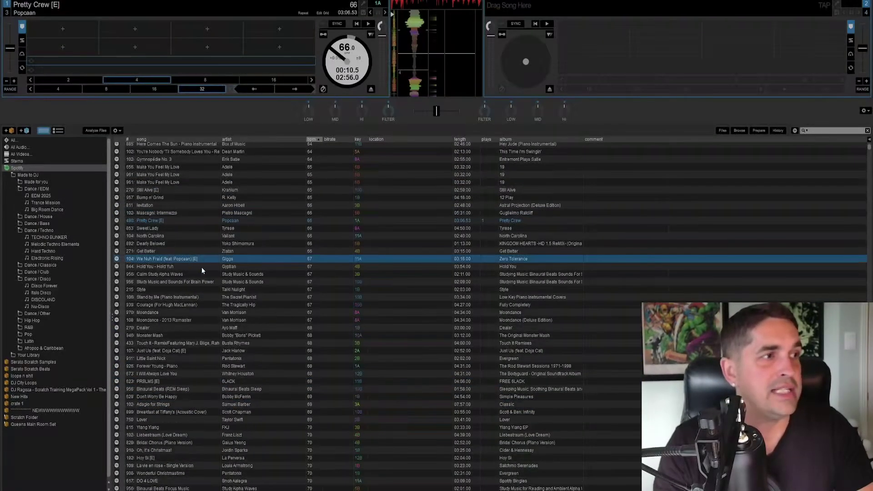
Step: Select Hold You - Hold Yuh and load it onto deck 1 with Shift+Left
{"action": "left_click", "coordinate": [202, 267]}
{"action": "key", "text": "shift+Left"}
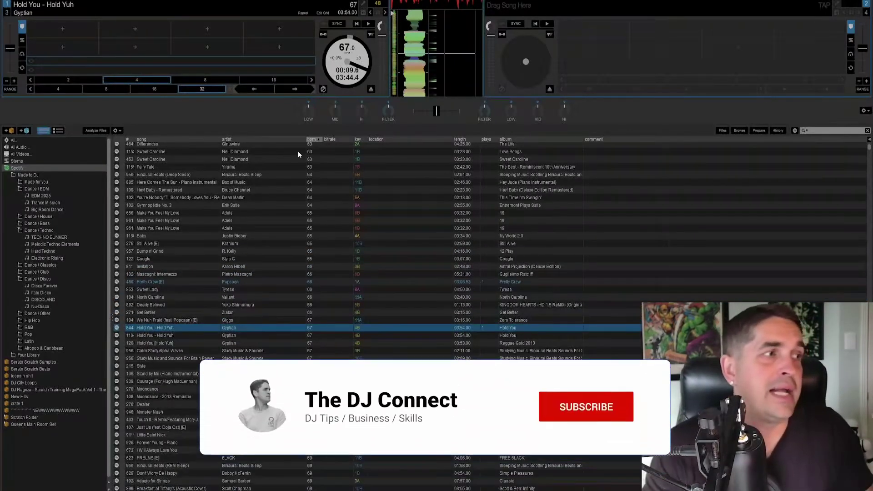
Step: Browse the wedding playlists: Early Dance, Hip Hop Dancehall, Afro, Dinner and Late Dinner
{"action": "left_click", "coordinate": [14, 355]}
{"action": "scroll", "coordinate": [38, 378], "scroll_direction": "down", "scroll_amount": 4}
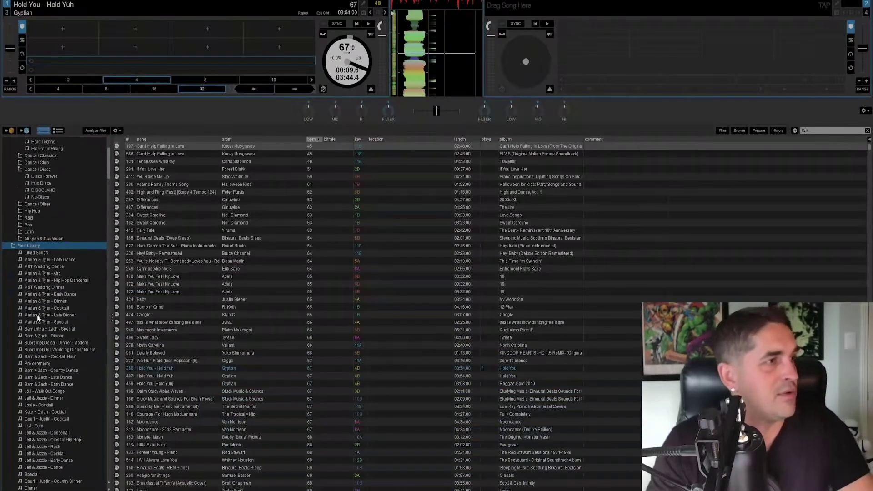
{"action": "left_click", "coordinate": [45, 321]}
{"action": "scroll", "coordinate": [44, 322], "scroll_direction": "up", "scroll_amount": 1}
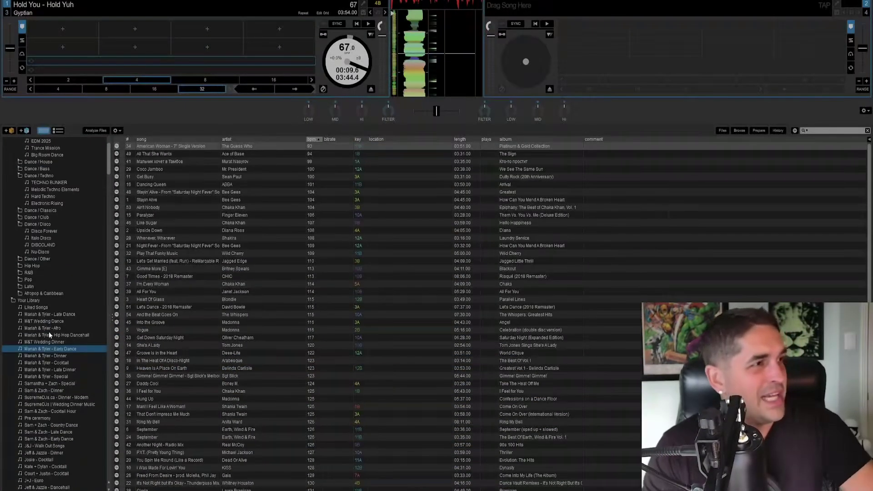
{"action": "left_click", "coordinate": [49, 334]}
{"action": "left_click", "coordinate": [49, 328]}
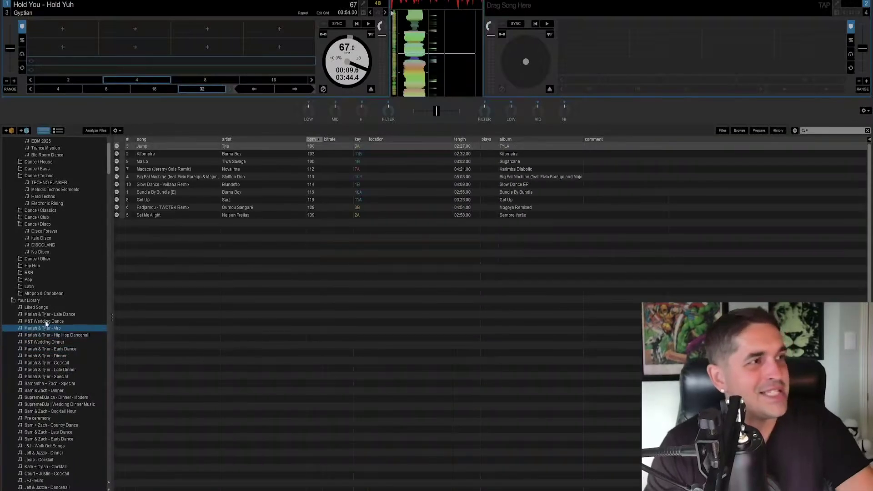
{"action": "left_click", "coordinate": [47, 321]}
{"action": "left_click", "coordinate": [54, 342]}
{"action": "left_click", "coordinate": [56, 357]}
{"action": "left_click", "coordinate": [57, 371]}
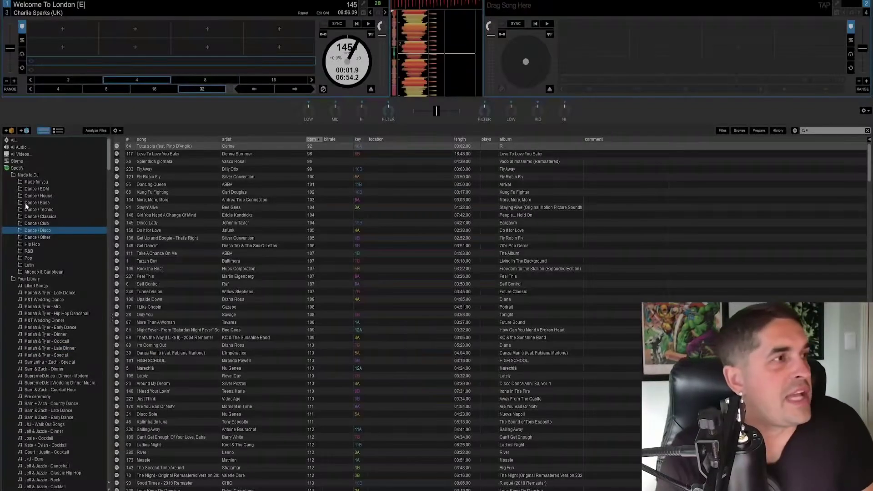
Step: Open Dance / Bass, select In The Club, then expand Dance / Club to open Dance / Disco
{"action": "left_click", "coordinate": [37, 203]}
{"action": "left_click", "coordinate": [209, 207]}
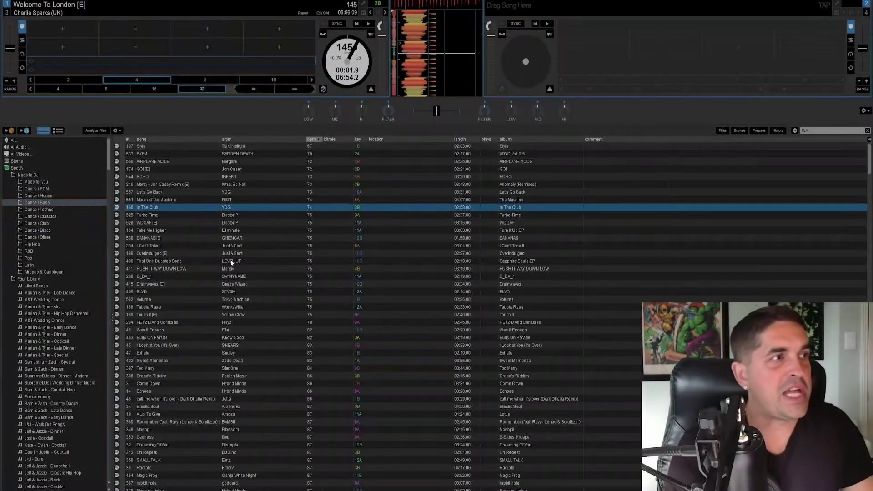
{"action": "scroll", "coordinate": [131, 250], "scroll_direction": "down", "scroll_amount": 1}
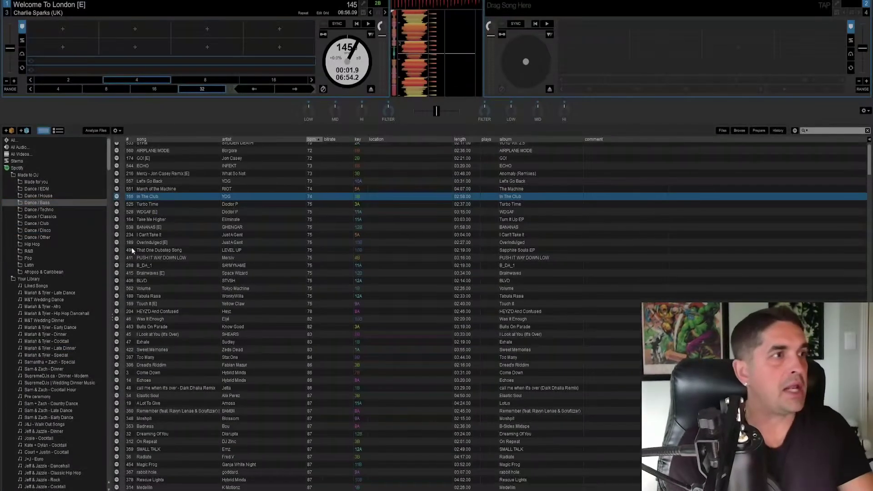
{"action": "left_click", "coordinate": [20, 189]}
{"action": "left_click", "coordinate": [19, 245]}
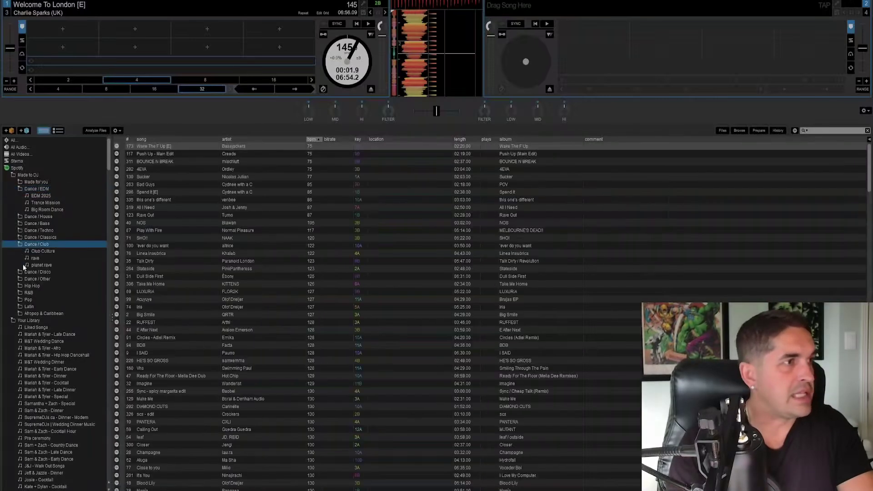
{"action": "left_click", "coordinate": [20, 273]}
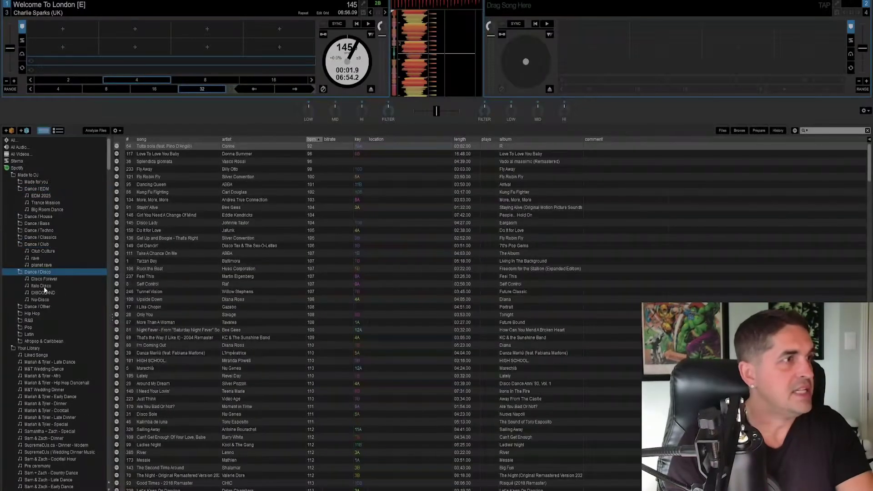
Step: Open Nu-Disco, scroll from Hotel Dream Girl to Freak Me Now, then return to the top
{"action": "left_click", "coordinate": [61, 300]}
{"action": "left_click", "coordinate": [222, 299]}
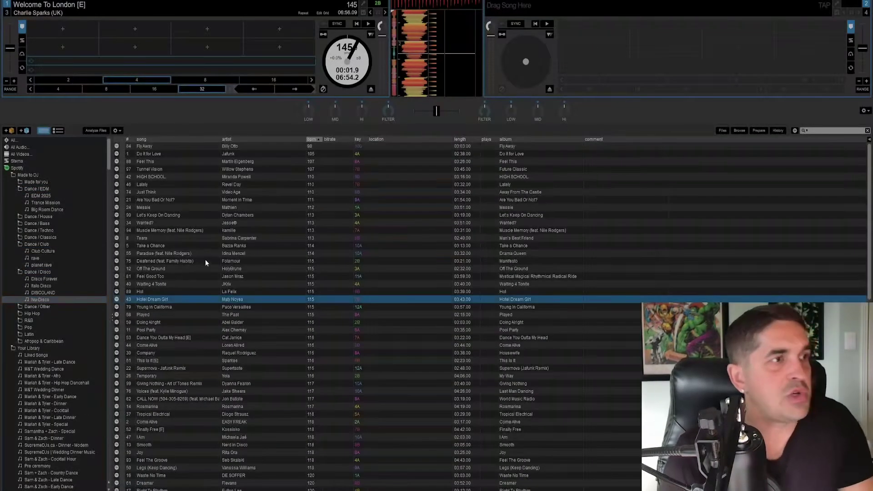
{"action": "scroll", "coordinate": [205, 261], "scroll_direction": "down", "scroll_amount": 6}
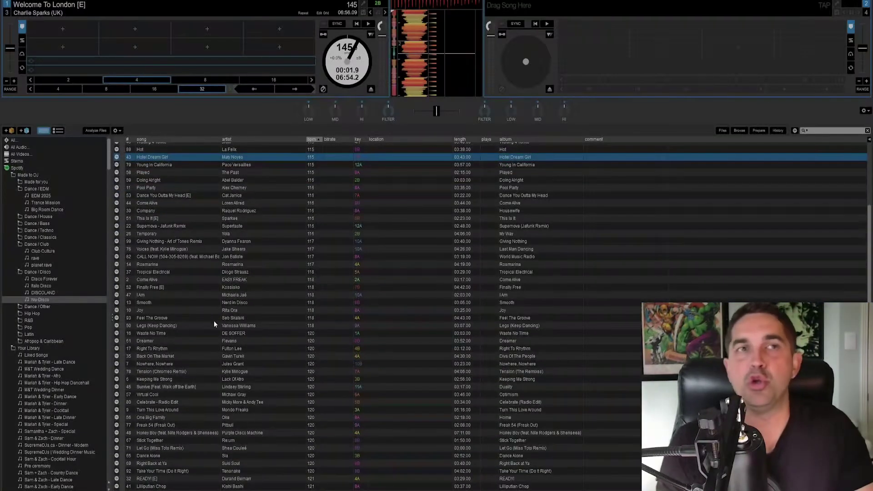
{"action": "scroll", "coordinate": [261, 350], "scroll_direction": "down", "scroll_amount": 6}
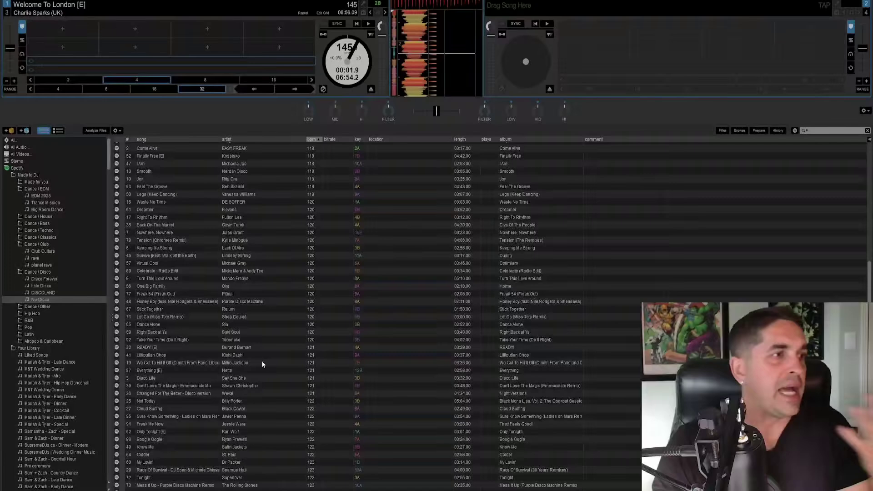
{"action": "scroll", "coordinate": [262, 363], "scroll_direction": "down", "scroll_amount": 5}
{"action": "left_click", "coordinate": [210, 313]}
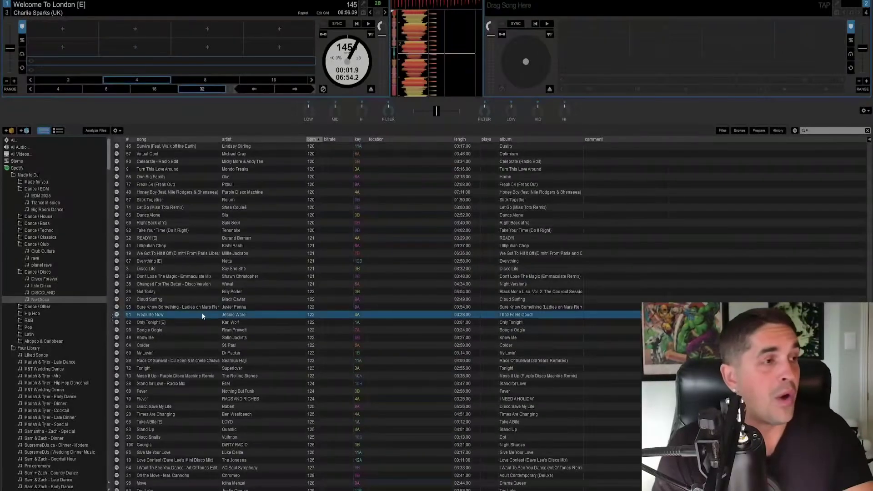
{"action": "key", "text": "Home"}
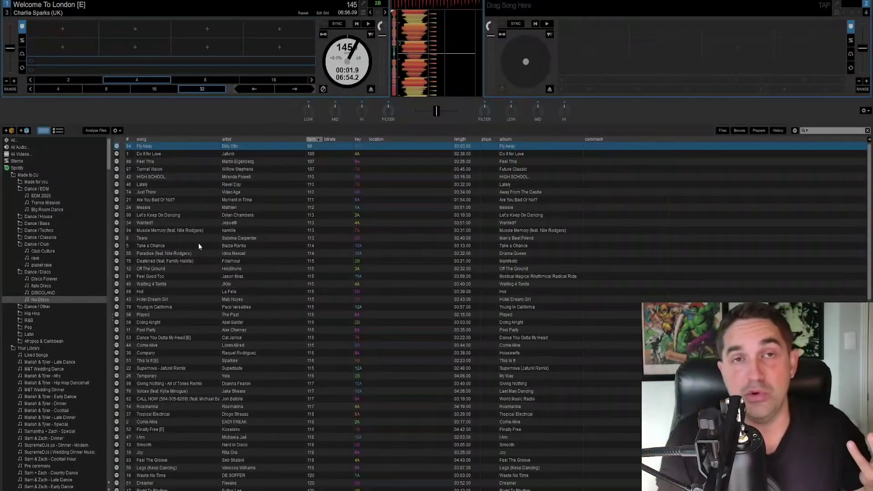
Step: Expand Made for you and browse the Slow Dance, Chill Rave and Perreo mixes
{"action": "left_click", "coordinate": [29, 174]}
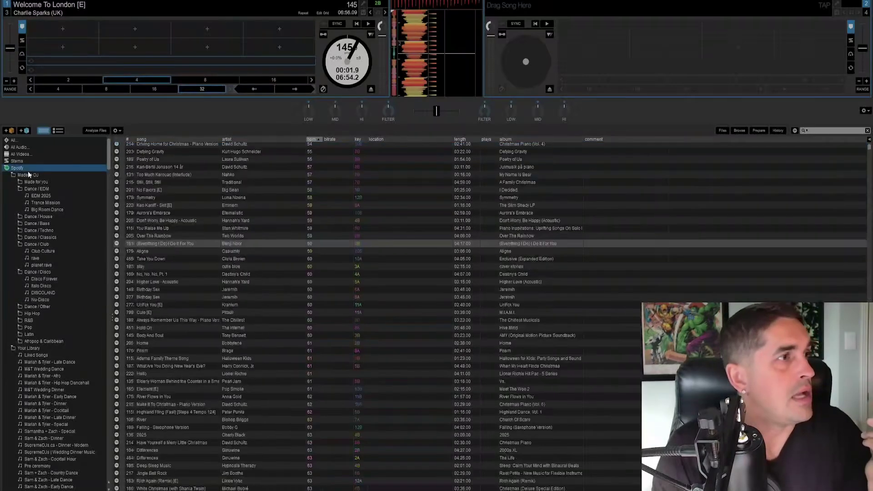
{"action": "left_click", "coordinate": [33, 182]}
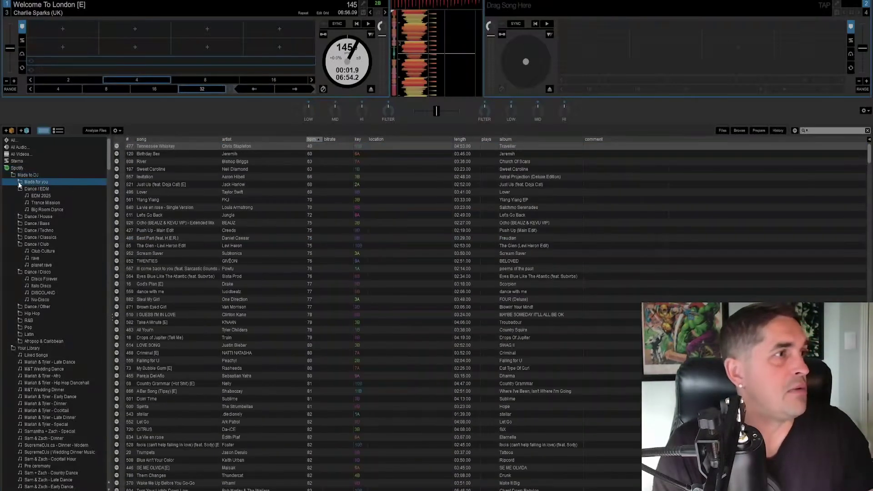
{"action": "left_click", "coordinate": [20, 182]}
{"action": "left_click", "coordinate": [83, 244]}
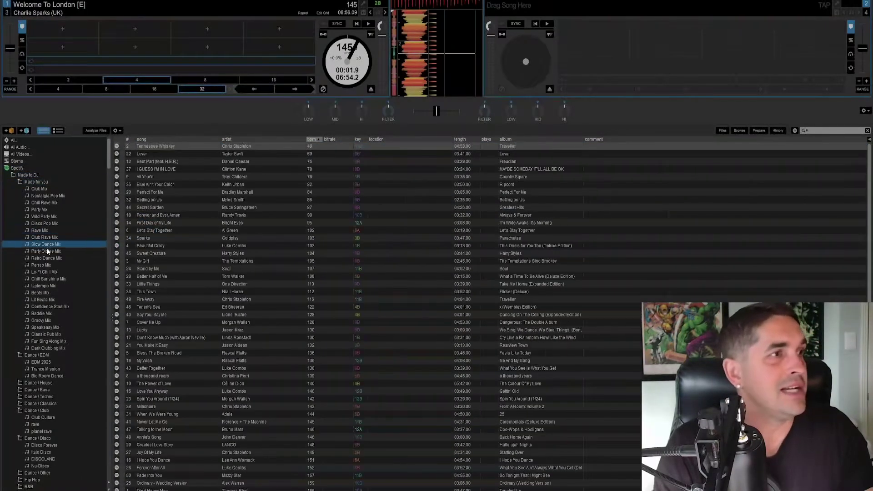
{"action": "scroll", "coordinate": [73, 290], "scroll_direction": "down", "scroll_amount": 1}
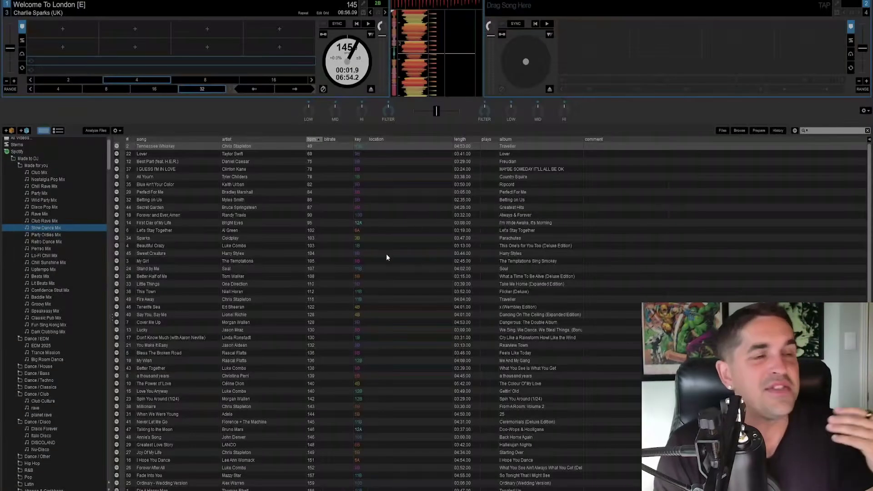
{"action": "left_click", "coordinate": [49, 187]}
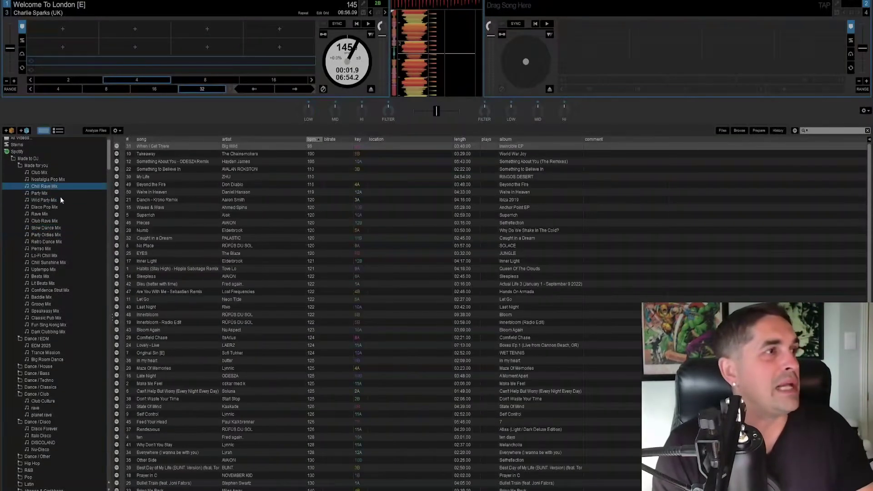
{"action": "left_click", "coordinate": [38, 249]}
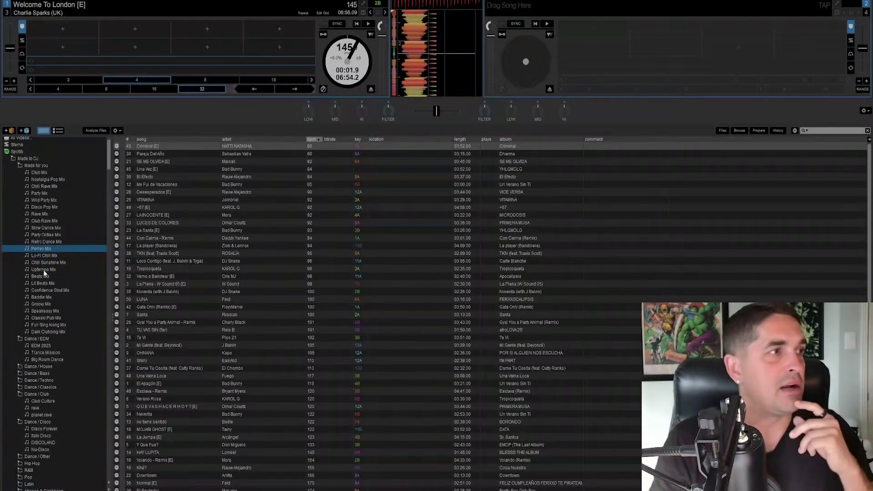
{"action": "scroll", "coordinate": [38, 260], "scroll_direction": "up", "scroll_amount": 1}
{"action": "scroll", "coordinate": [27, 213], "scroll_direction": "down", "scroll_amount": 1}
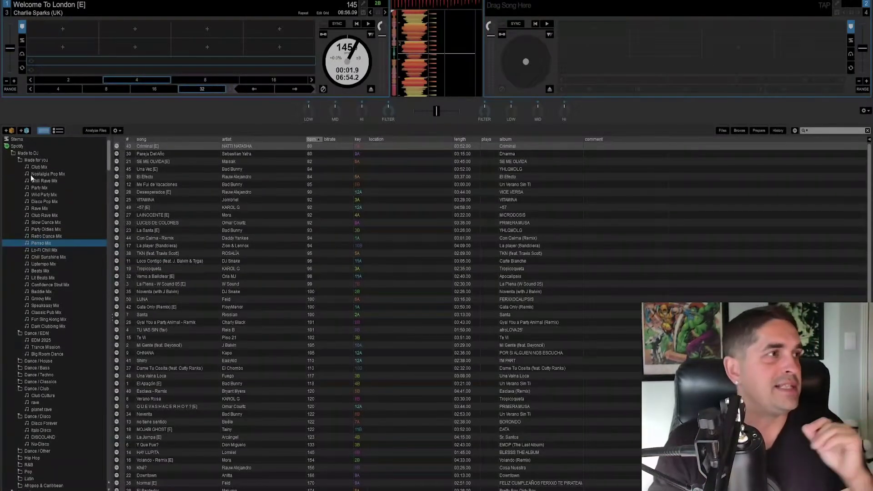
Step: Collapse Made for you, open Dance / EDM, then the Dinner wedding playlist
{"action": "left_click", "coordinate": [19, 176]}
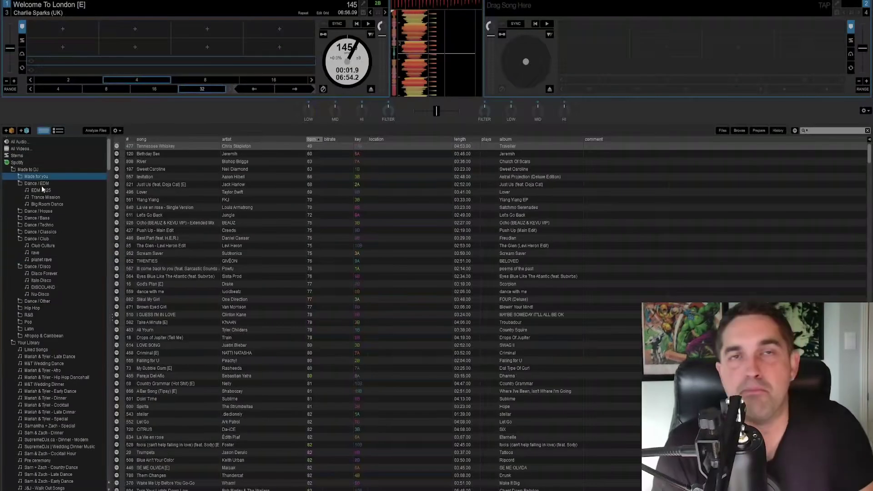
{"action": "left_click", "coordinate": [23, 184]}
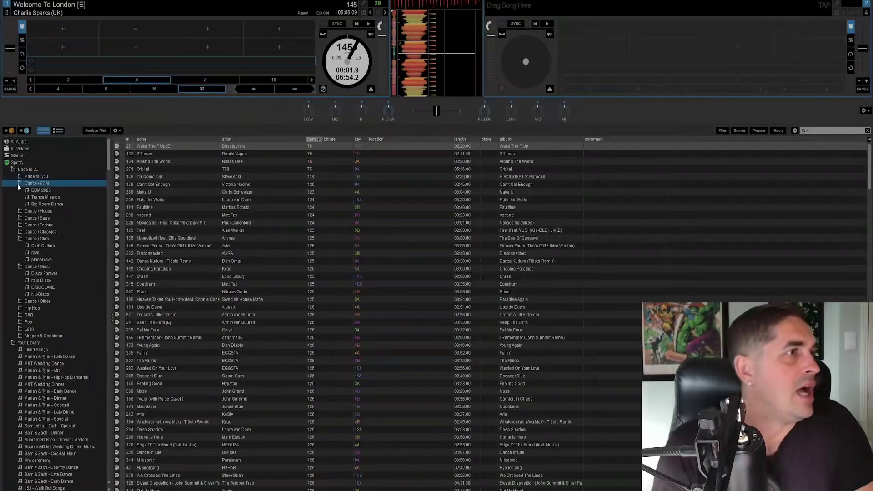
{"action": "scroll", "coordinate": [31, 238], "scroll_direction": "down", "scroll_amount": 5}
{"action": "left_click", "coordinate": [34, 300]}
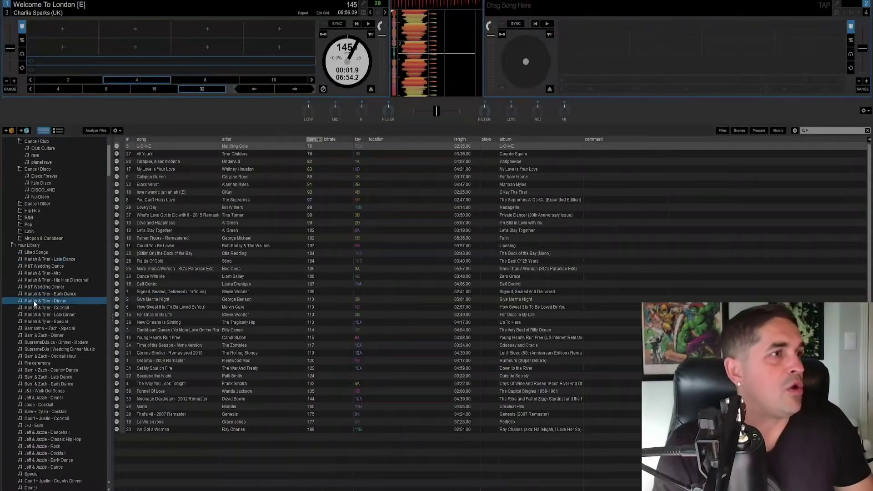
Step: Sort the Dinner playlist by BPM, highest first, and select I've Got a Woman
{"action": "scroll", "coordinate": [93, 307], "scroll_direction": "down", "scroll_amount": 2}
{"action": "left_click", "coordinate": [312, 139]}
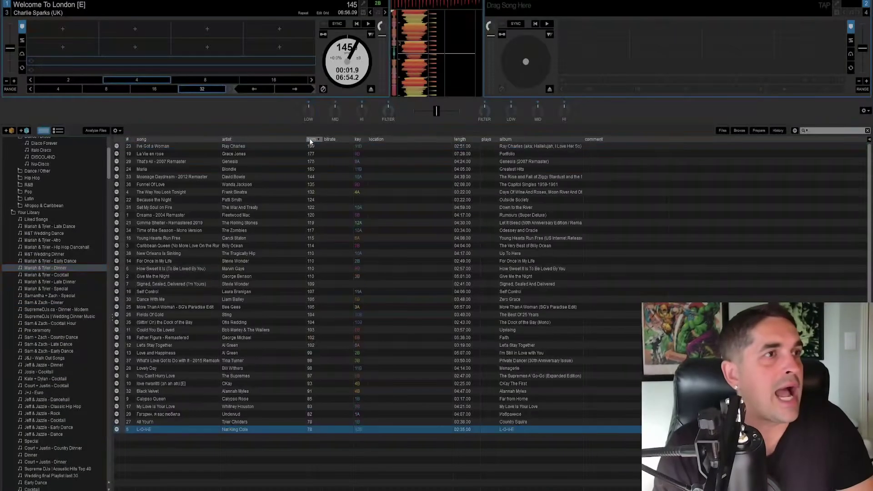
{"action": "left_click", "coordinate": [263, 176]}
{"action": "left_click", "coordinate": [291, 139]}
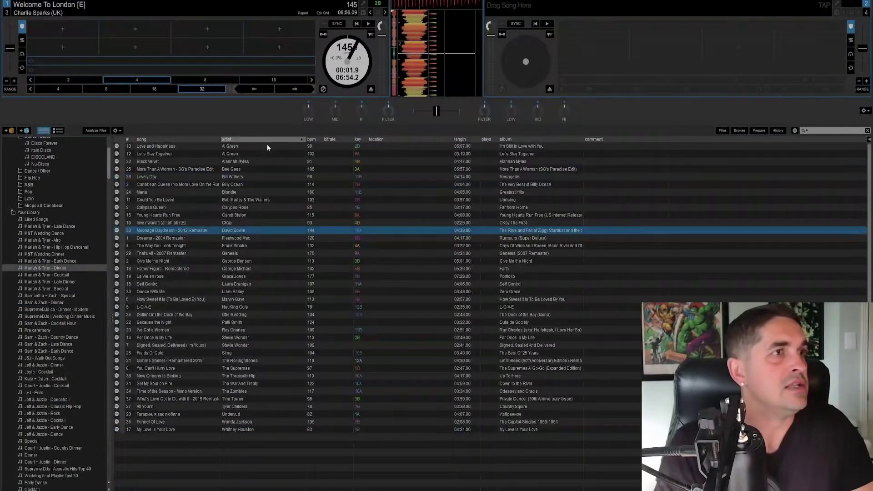
{"action": "left_click", "coordinate": [311, 140]}
{"action": "left_click", "coordinate": [310, 146]}
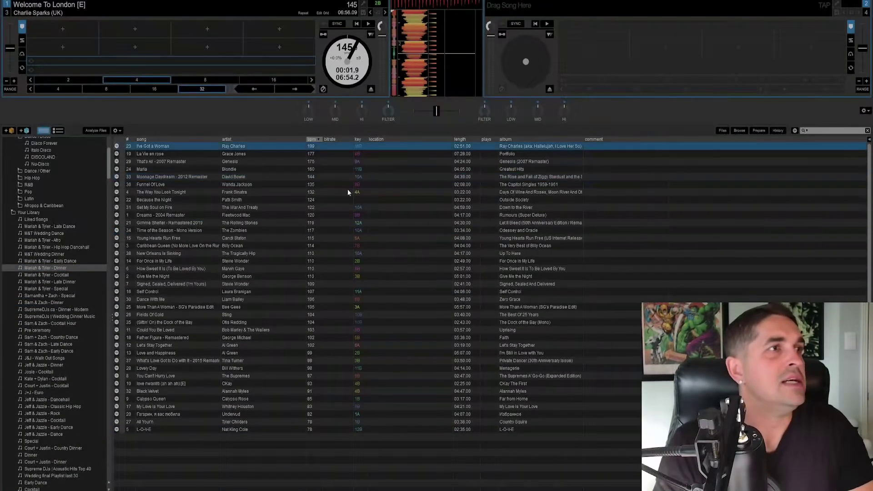
Step: Load I've Got a Woman (199 BPM) onto deck 1, play it, skip ahead, then stop
{"action": "key", "text": "shift+Left"}
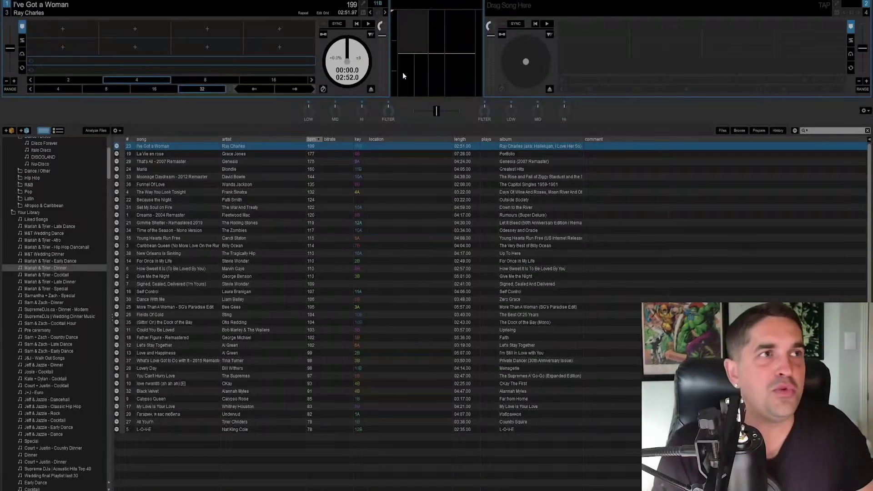
{"action": "key", "text": "w"}
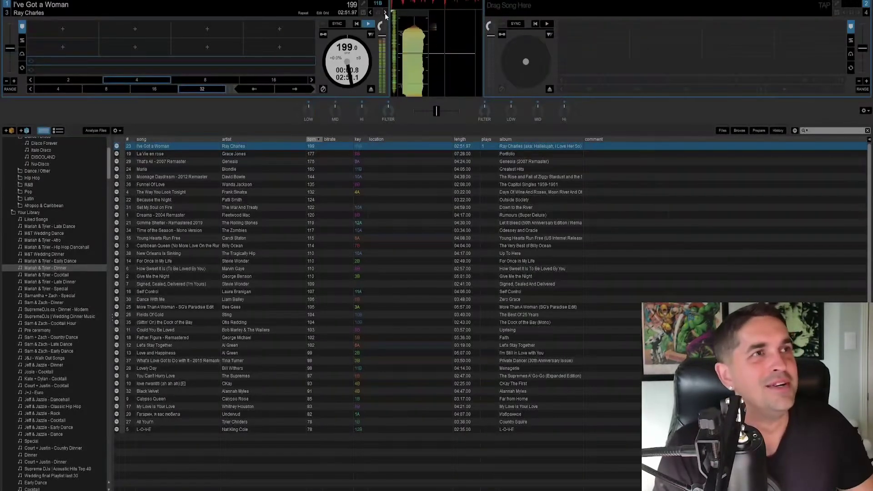
{"action": "left_click", "coordinate": [394, 17]}
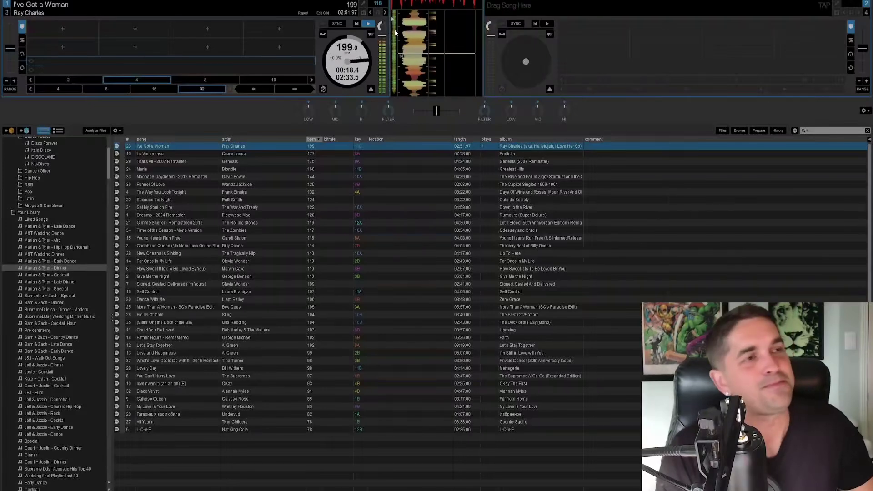
{"action": "key", "text": "w"}
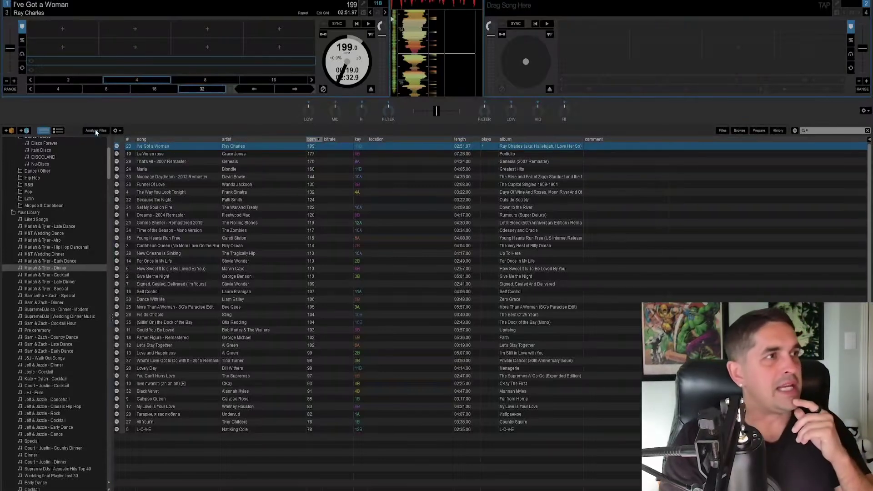
Step: Edit I've Got a Woman's BPM cell from 199 to 99 and confirm the change message
{"action": "left_click", "coordinate": [310, 147]}
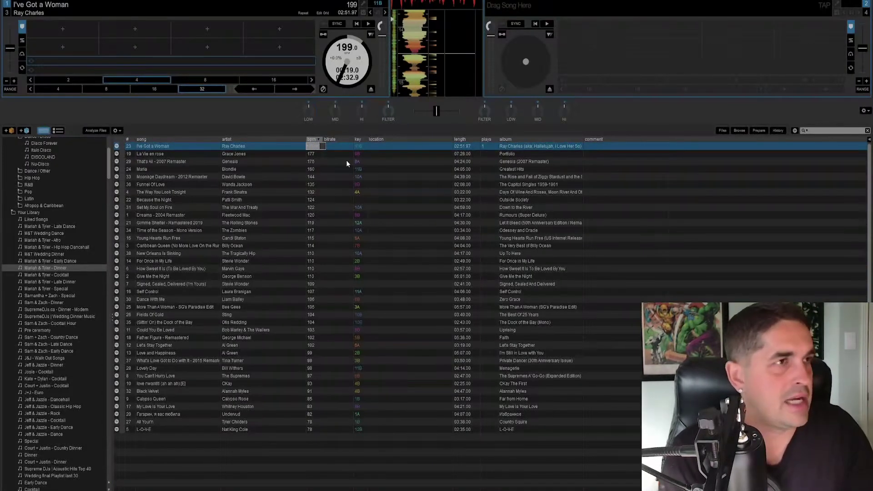
{"action": "type", "text": "995"}
{"action": "key", "text": "Return"}
{"action": "key", "text": "Return"}
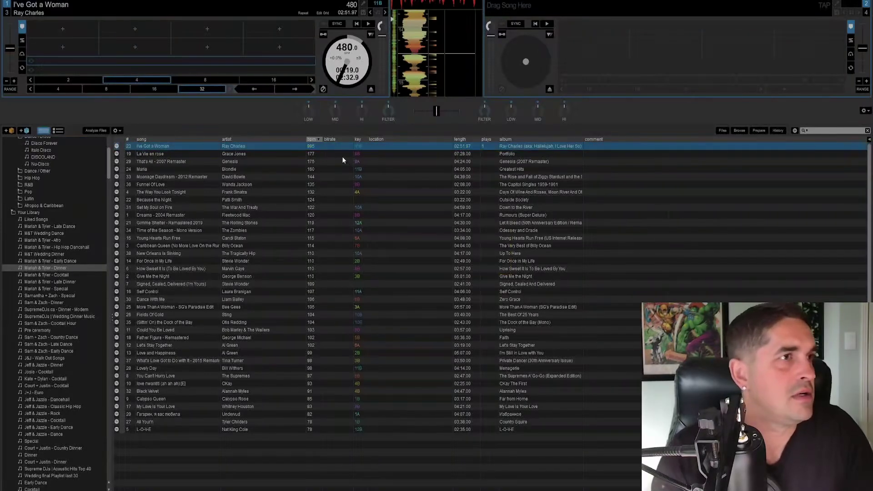
{"action": "left_click", "coordinate": [307, 140]}
{"action": "left_click", "coordinate": [312, 140]}
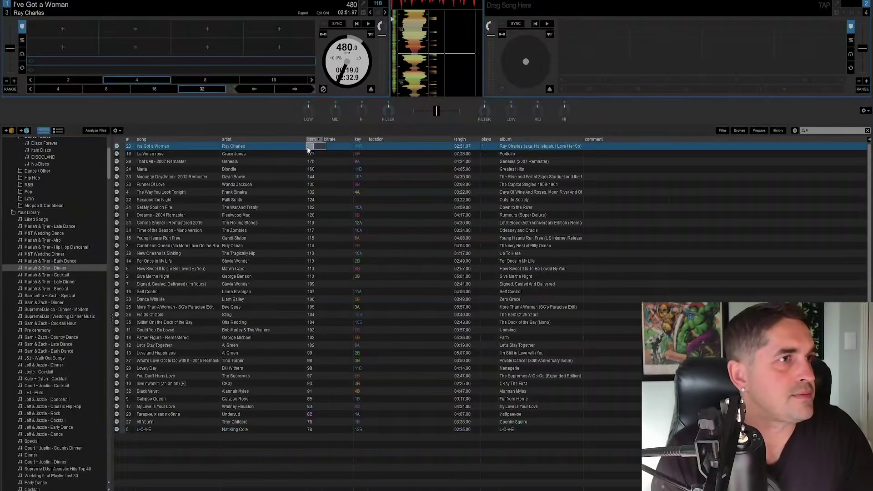
{"action": "left_click", "coordinate": [311, 146]}
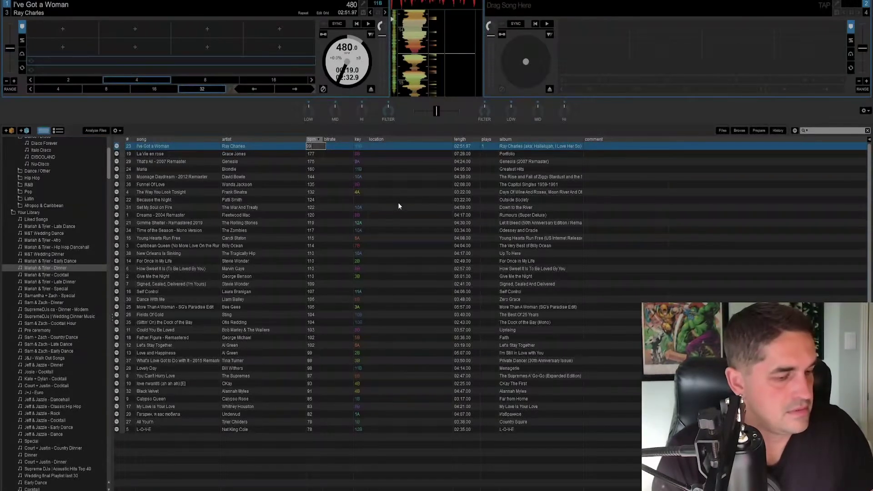
{"action": "key", "text": "Return"}
{"action": "left_click", "coordinate": [424, 262]}
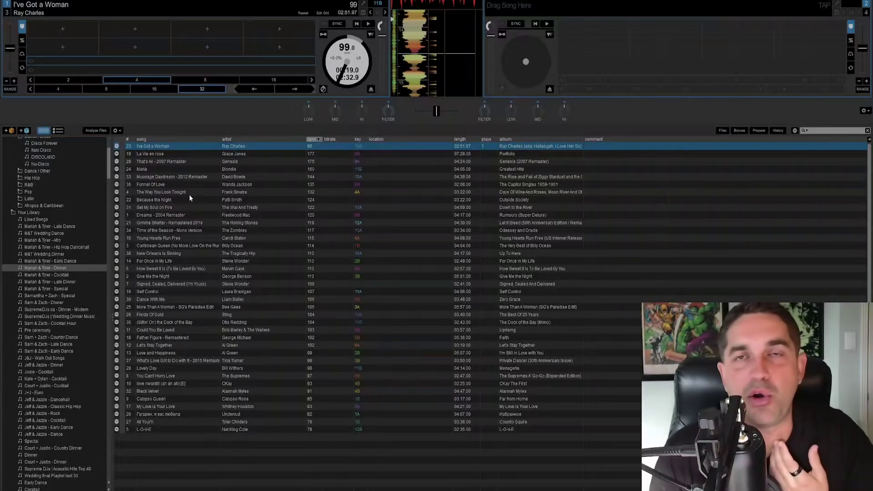
Step: Show all audio files and search the library for 'kpop demon'
{"action": "scroll", "coordinate": [50, 223], "scroll_direction": "up", "scroll_amount": 2}
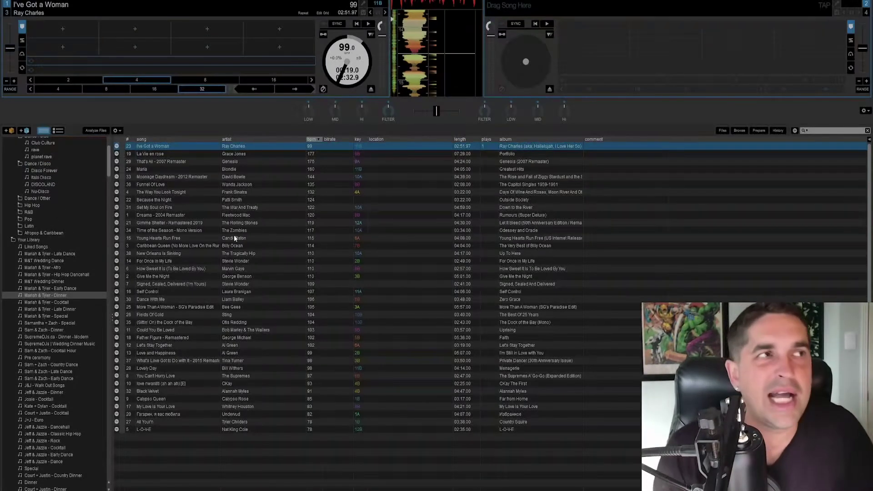
{"action": "left_click", "coordinate": [494, 275]}
{"action": "scroll", "coordinate": [56, 163], "scroll_direction": "up", "scroll_amount": 2}
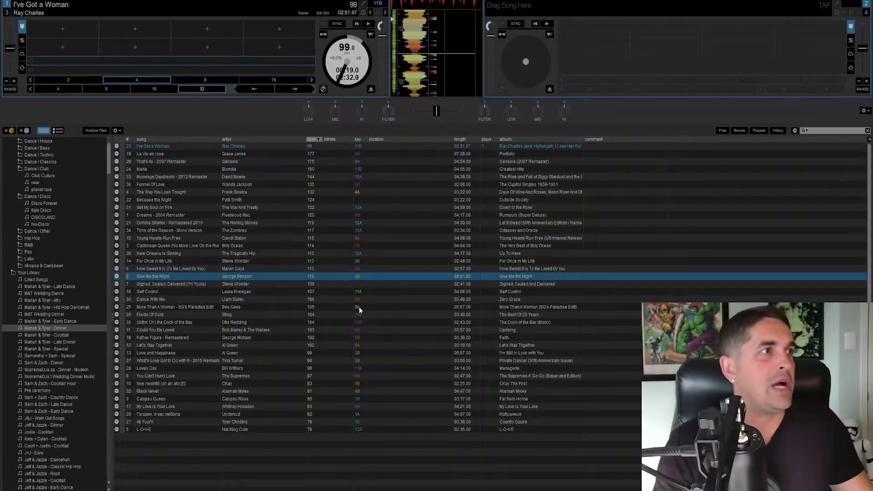
{"action": "key", "text": "Home"}
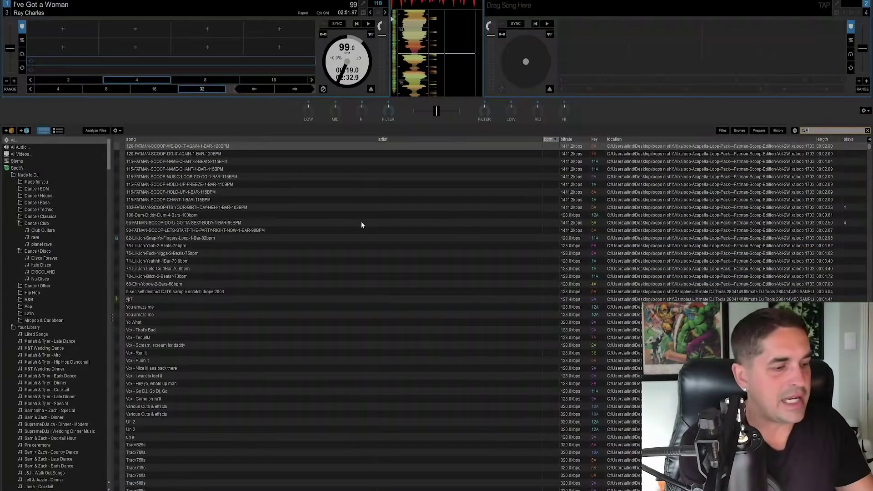
{"action": "type", "text": "kpop dem"}
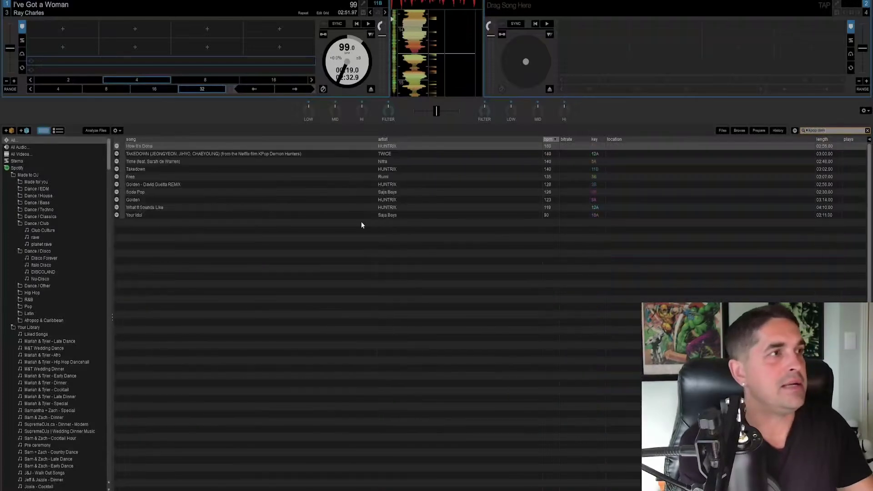
{"action": "type", "text": "on"}
Step: Load Saja Boys' Soda Pop (126 BPM) from the results onto deck 1
{"action": "left_click", "coordinate": [219, 191]}
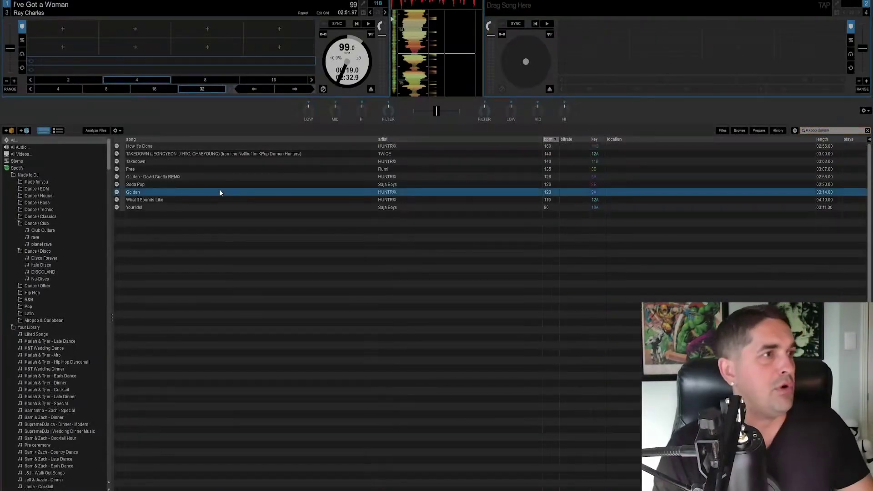
{"action": "double_click", "coordinate": [306, 181]}
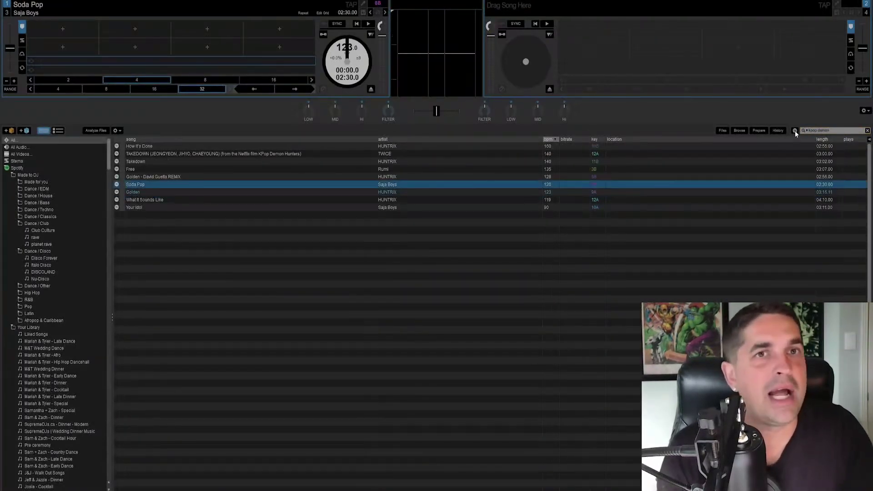
{"action": "left_click", "coordinate": [795, 131]}
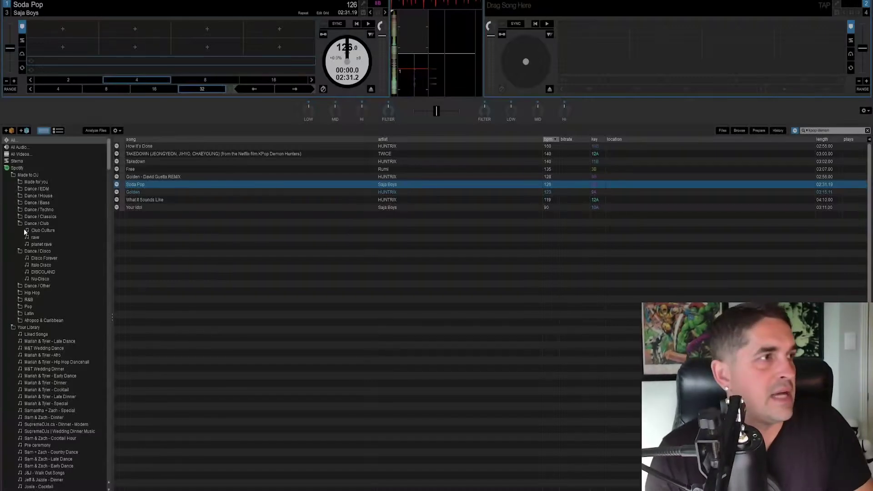
{"action": "scroll", "coordinate": [58, 268], "scroll_direction": "down", "scroll_amount": 7}
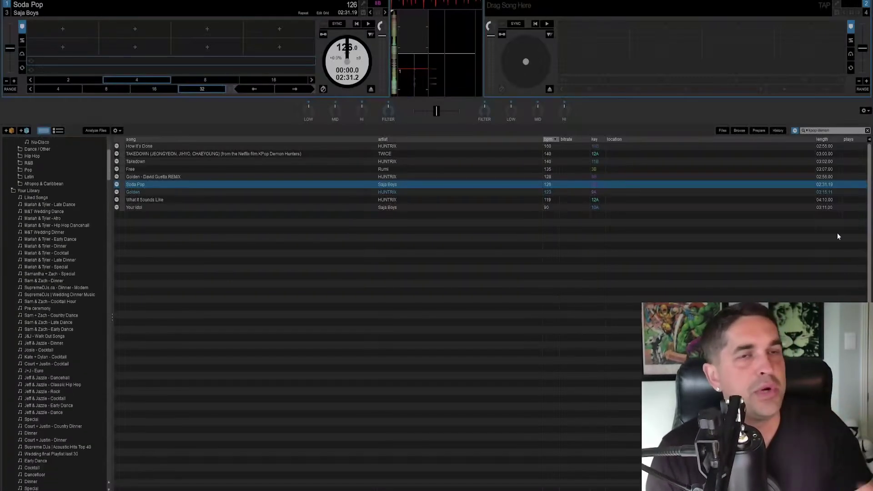
Step: Replace the kpop demon search with a 'chicago' search, then select the search text
{"action": "left_click", "coordinate": [795, 131]}
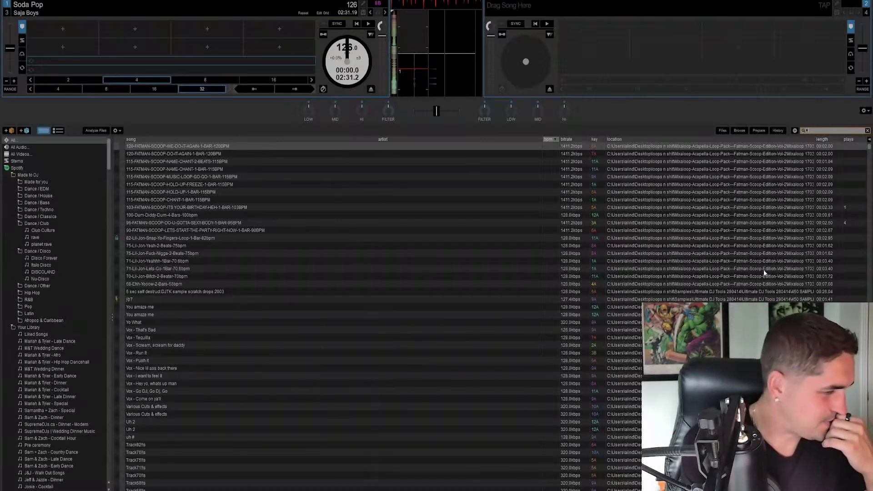
{"action": "type", "text": "chic"}
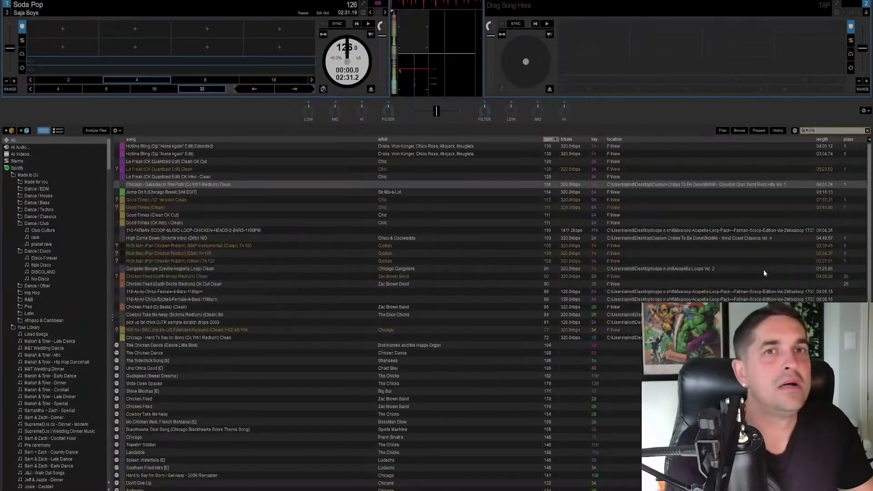
{"action": "type", "text": "ago"}
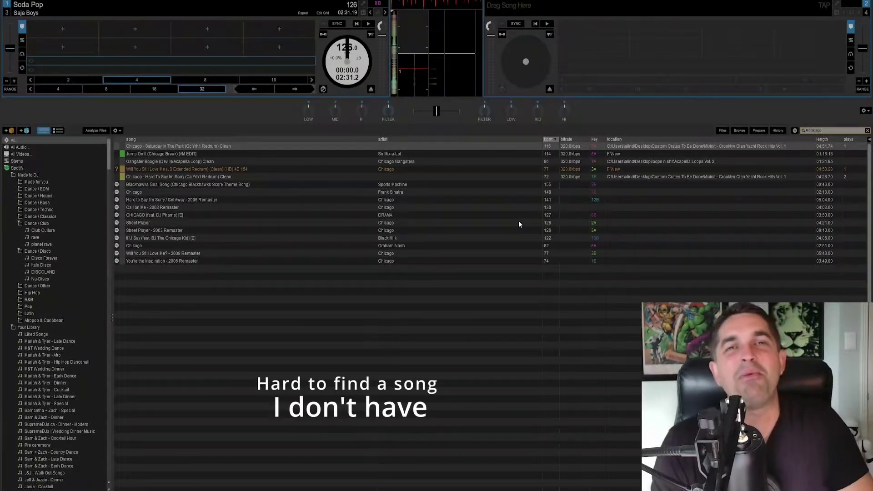
{"action": "left_click", "coordinate": [814, 130]}
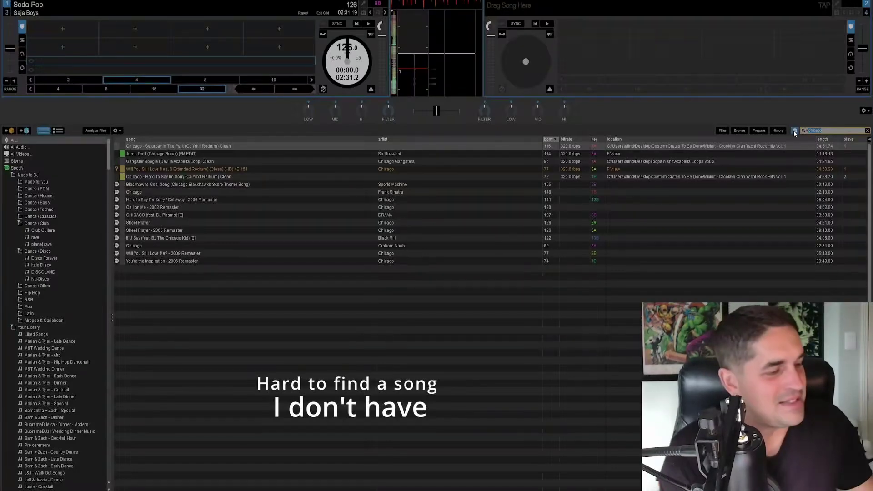
Step: Clear the chicago search and try '6ix' in the playlist, which finds nothing
{"action": "key", "text": "BackSpace"}
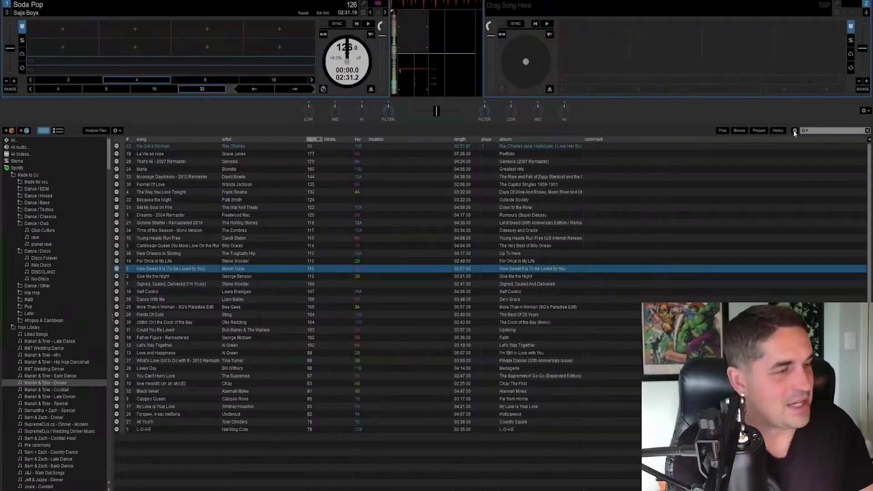
{"action": "left_click", "coordinate": [818, 131]}
{"action": "type", "text": "6ix"}
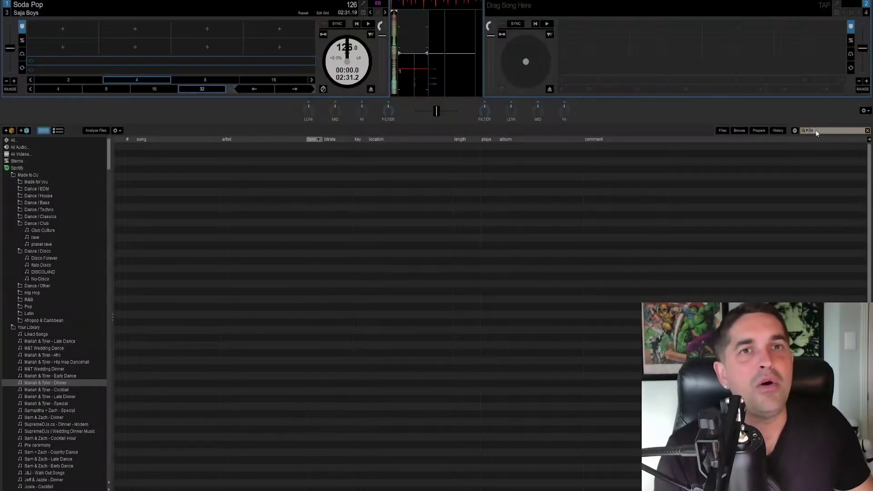
{"action": "key", "text": "BackSpace"}
{"action": "key", "text": "BackSpace"}
{"action": "key", "text": "BackSpace"}
{"action": "left_click", "coordinate": [792, 176]}
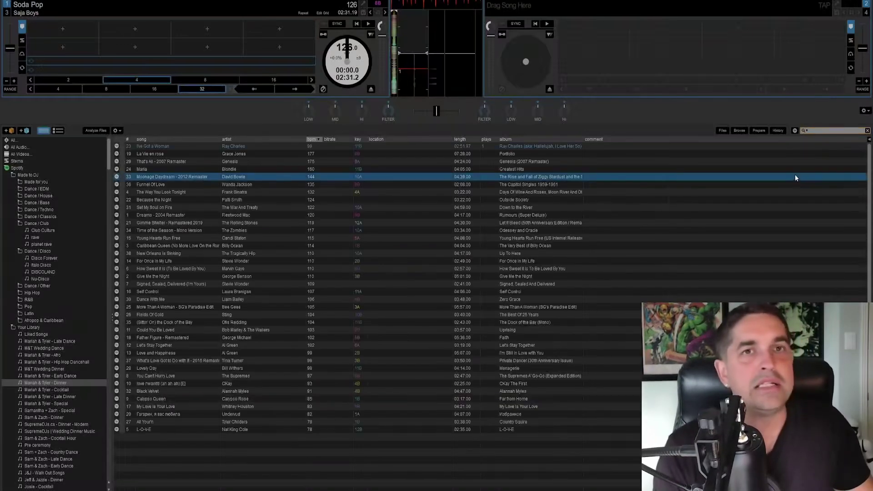
Step: Run the '6ix' search across all sources and browse the 6ix9ine results
{"action": "left_click", "coordinate": [793, 130]}
{"action": "left_click", "coordinate": [743, 238]}
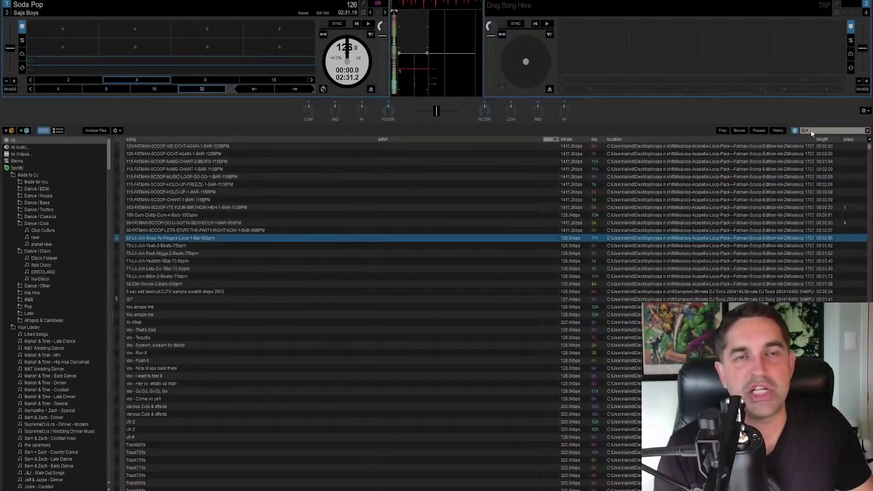
{"action": "left_click", "coordinate": [795, 131]}
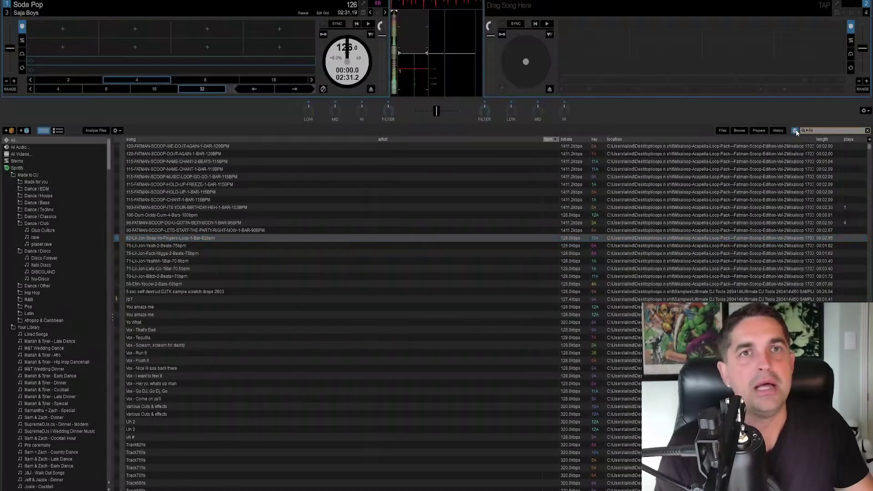
{"action": "left_click", "coordinate": [245, 201]}
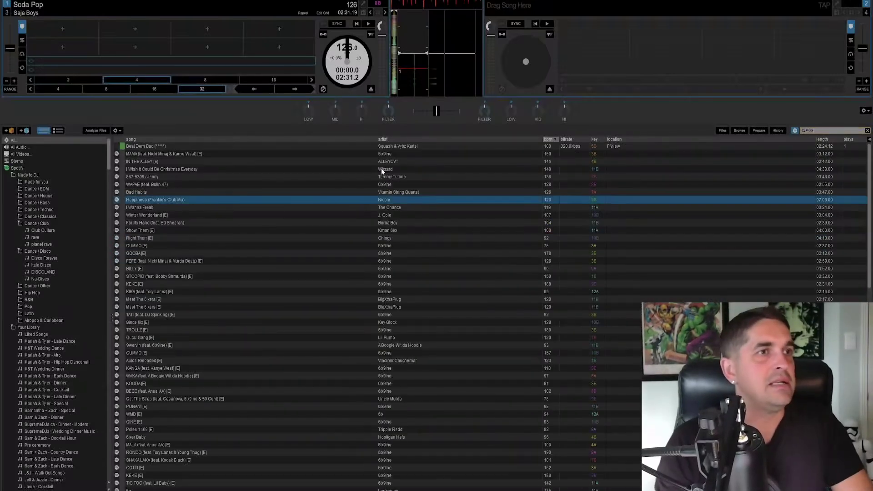
{"action": "left_click", "coordinate": [382, 154]}
{"action": "scroll", "coordinate": [371, 287], "scroll_direction": "down", "scroll_amount": 1}
{"action": "left_click", "coordinate": [322, 247]}
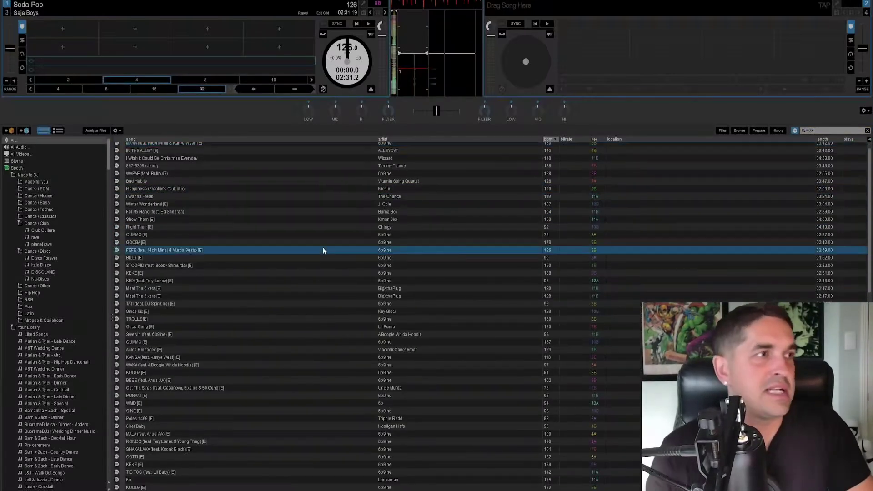
{"action": "scroll", "coordinate": [319, 277], "scroll_direction": "down", "scroll_amount": 7}
{"action": "scroll", "coordinate": [321, 282], "scroll_direction": "down", "scroll_amount": 7}
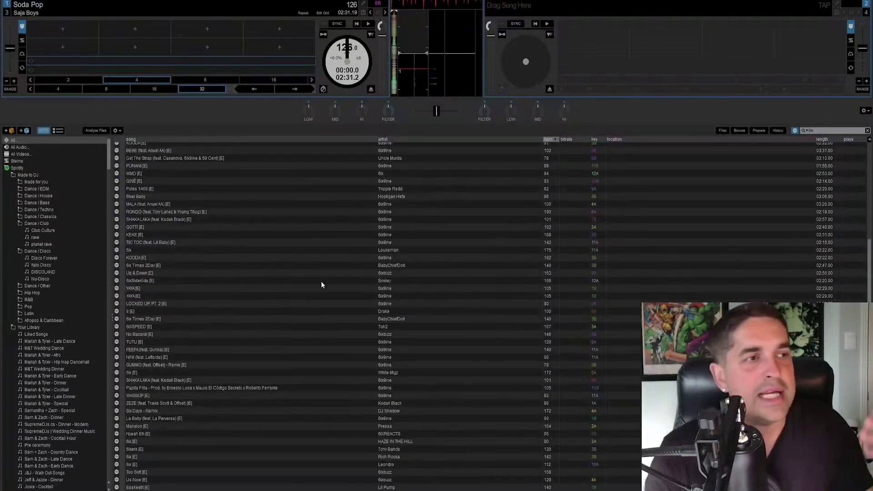
{"action": "left_click", "coordinate": [298, 295]}
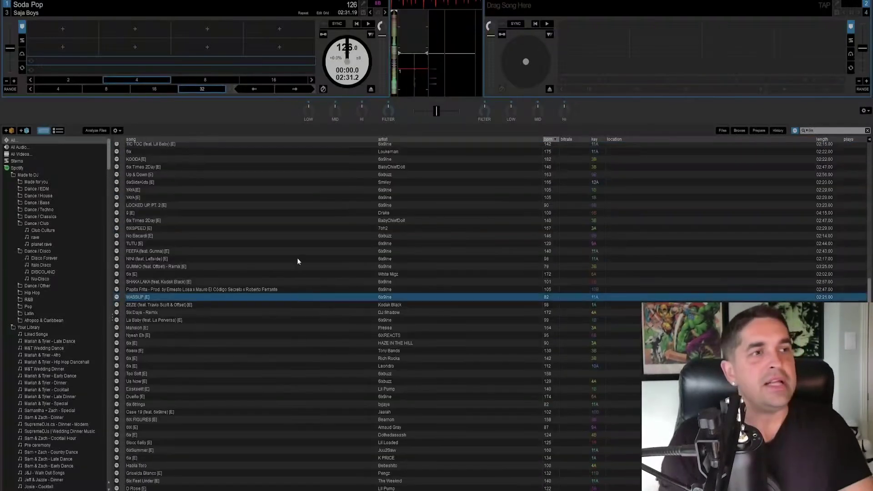
Step: Load 6ix9ine's NINI (feat. Leftside) at 98 BPM onto deck 1
{"action": "double_click", "coordinate": [291, 260]}
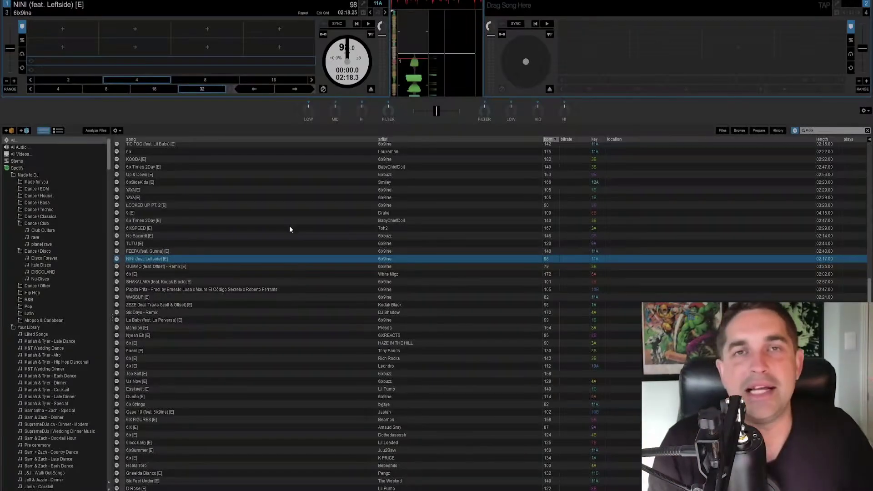
{"action": "scroll", "coordinate": [290, 225], "scroll_direction": "down", "scroll_amount": 5}
{"action": "scroll", "coordinate": [371, 303], "scroll_direction": "down", "scroll_amount": 1}
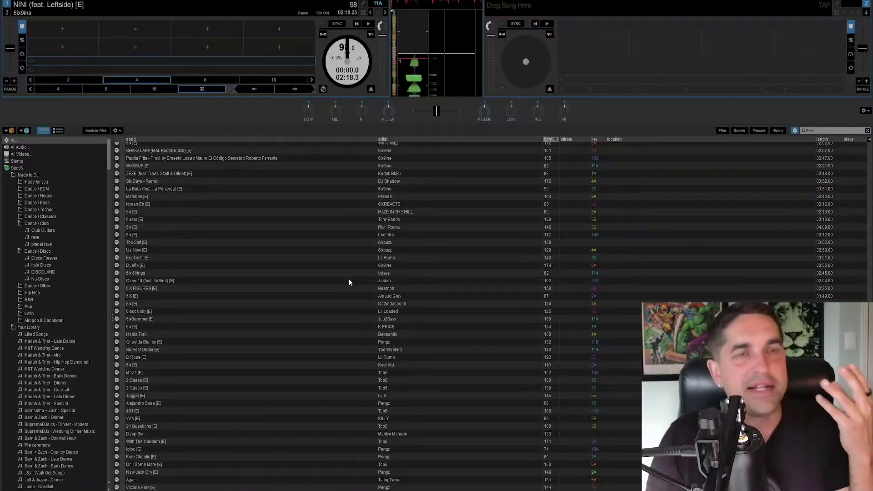
{"action": "scroll", "coordinate": [318, 264], "scroll_direction": "down", "scroll_amount": 1}
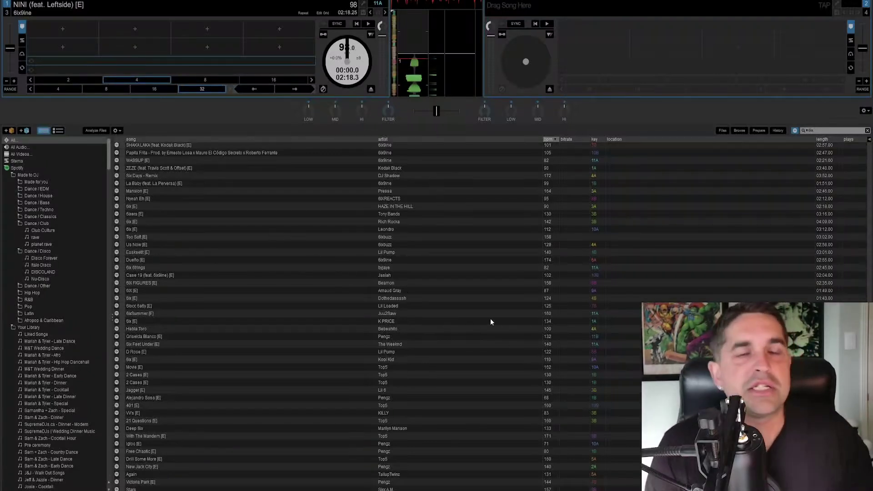
{"action": "scroll", "coordinate": [361, 290], "scroll_direction": "up", "scroll_amount": 7}
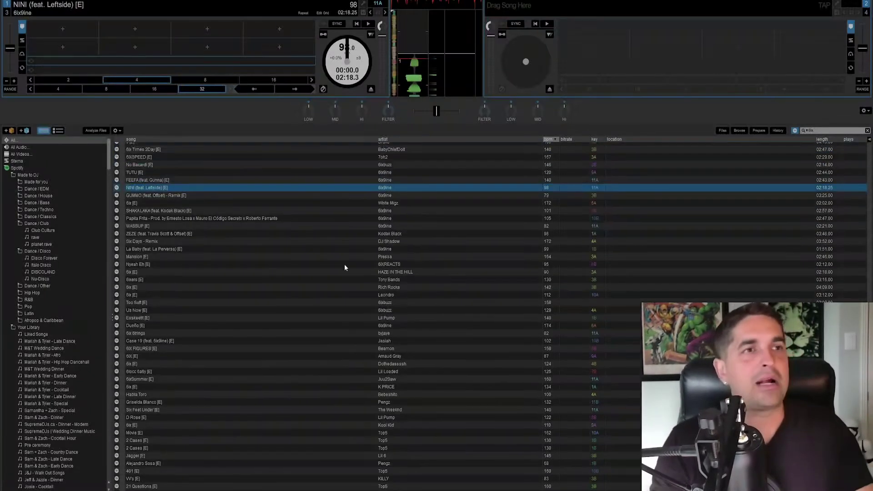
{"action": "scroll", "coordinate": [291, 241], "scroll_direction": "up", "scroll_amount": 13}
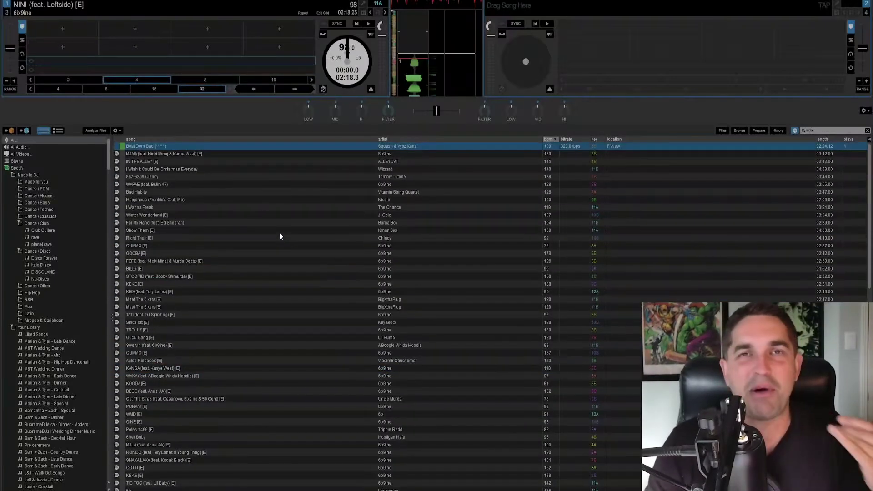
{"action": "scroll", "coordinate": [277, 241], "scroll_direction": "down", "scroll_amount": 6}
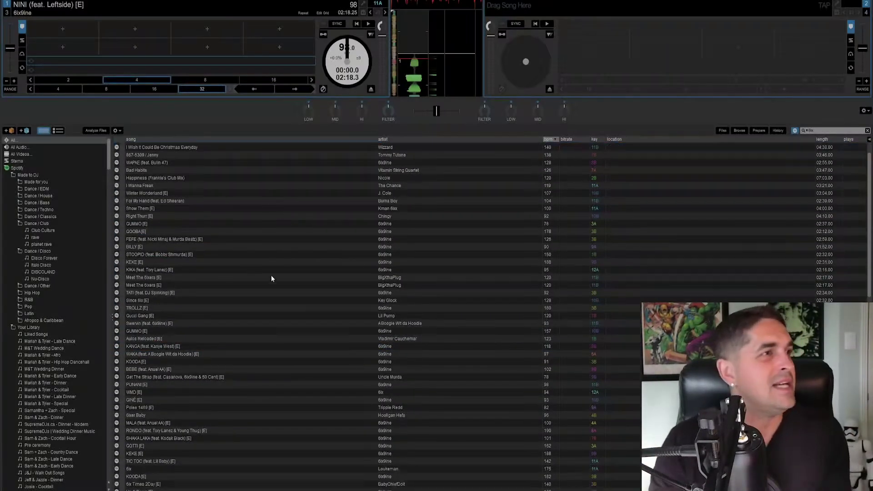
Step: Load Smiley's 6ixSideKids (166 BPM, key 12A) onto deck 1, replacing NINI
{"action": "left_click", "coordinate": [228, 251]}
{"action": "scroll", "coordinate": [230, 254], "scroll_direction": "down", "scroll_amount": 5}
{"action": "left_click", "coordinate": [236, 247]}
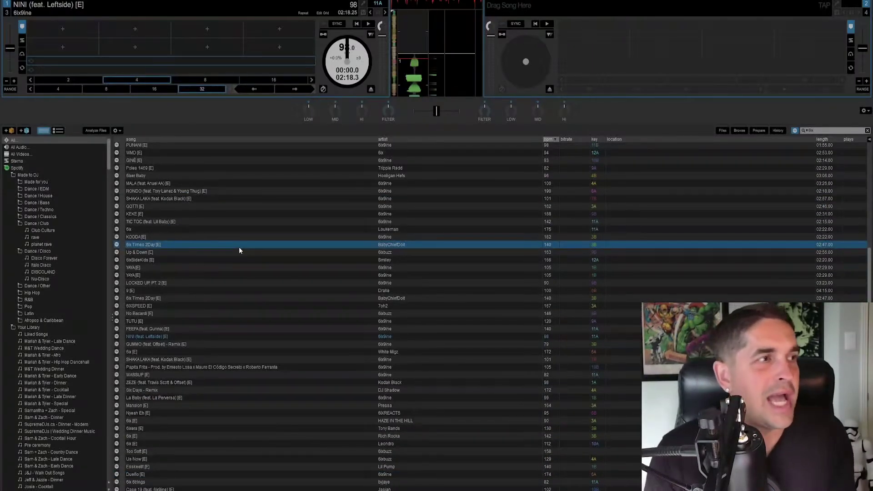
{"action": "left_click", "coordinate": [157, 260]}
{"action": "key", "text": "Left"}
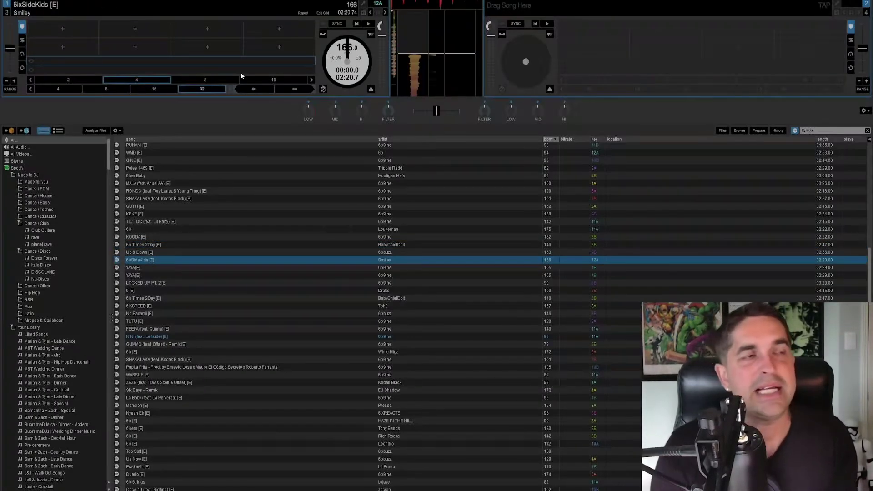
{"action": "scroll", "coordinate": [209, 246], "scroll_direction": "up", "scroll_amount": 3}
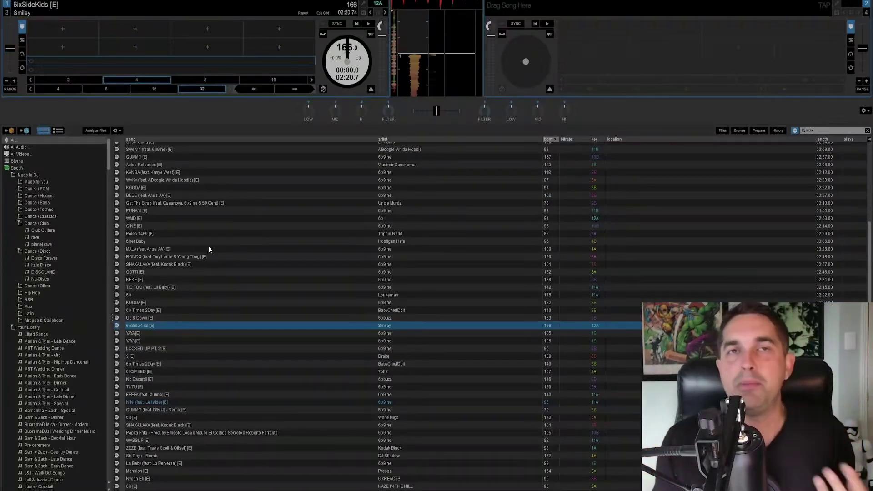
{"action": "scroll", "coordinate": [149, 277], "scroll_direction": "up", "scroll_amount": 4}
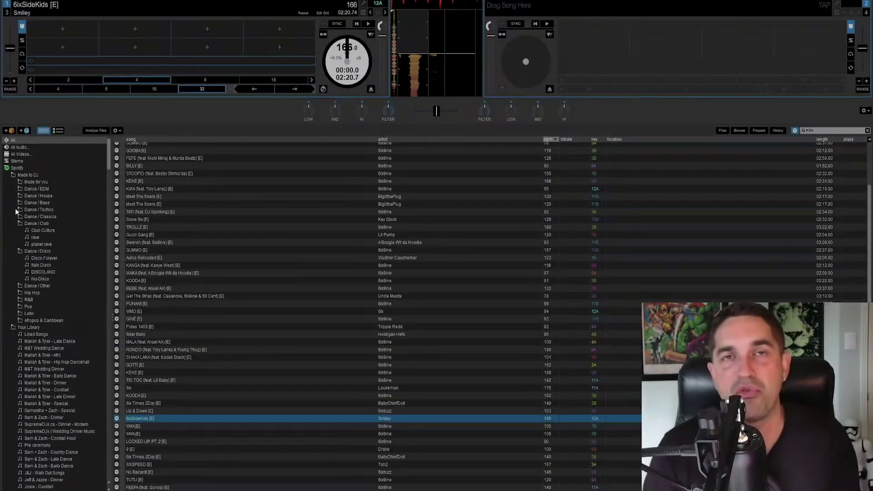
Step: Browse the Italo Disco and Disco Forever playlists, then open Hip Hop > RapCaviar
{"action": "left_click", "coordinate": [33, 265]}
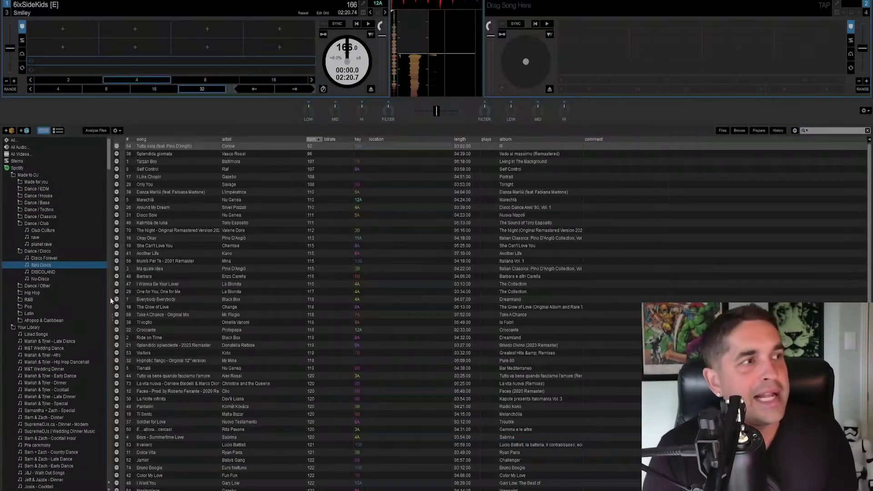
{"action": "left_click", "coordinate": [50, 258]}
{"action": "left_click", "coordinate": [313, 269]}
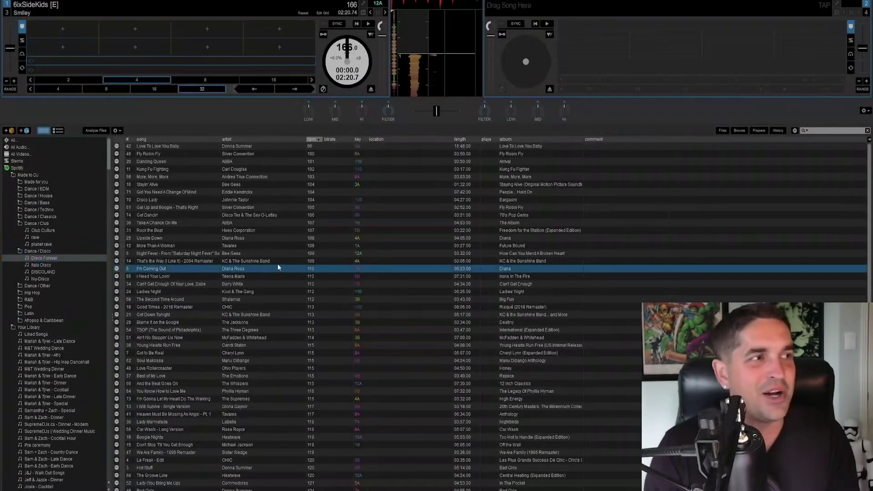
{"action": "left_click", "coordinate": [18, 286]}
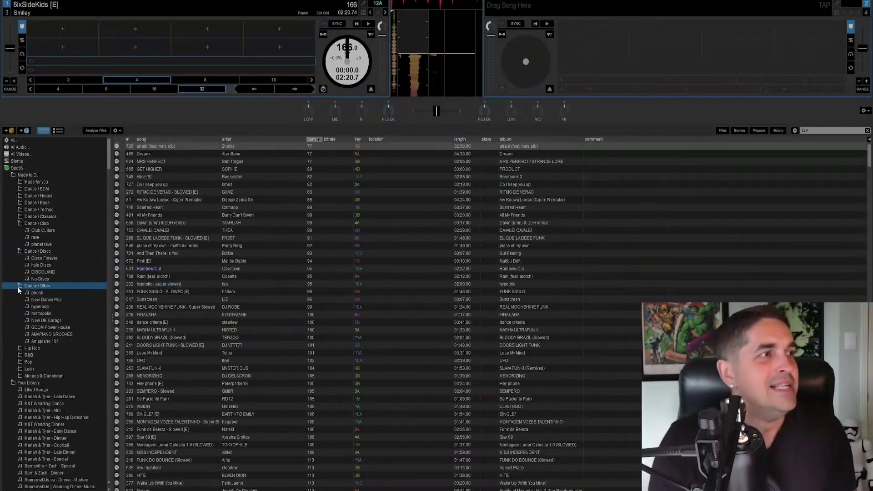
{"action": "left_click", "coordinate": [38, 348]}
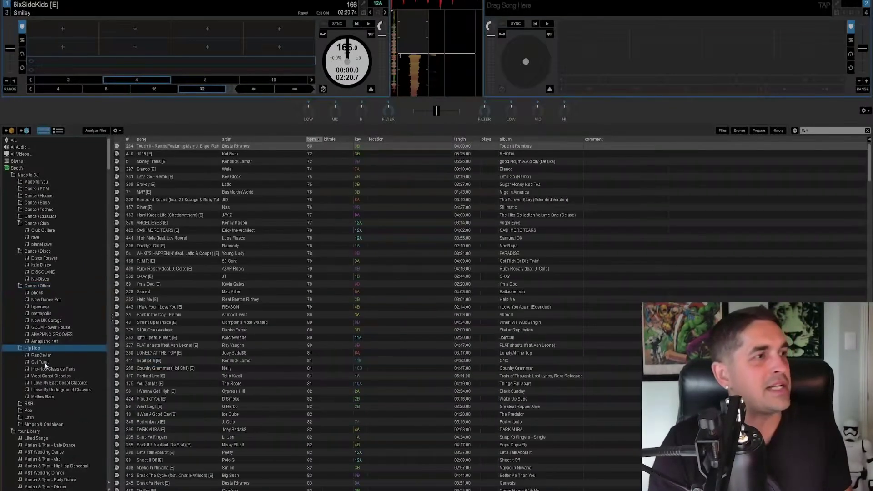
{"action": "left_click", "coordinate": [41, 355]}
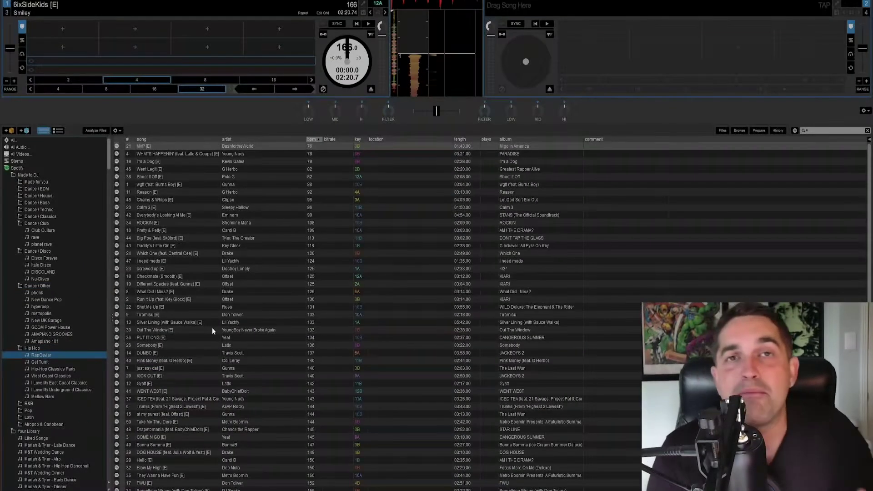
{"action": "left_click", "coordinate": [247, 321]}
{"action": "scroll", "coordinate": [259, 337], "scroll_direction": "down", "scroll_amount": 2}
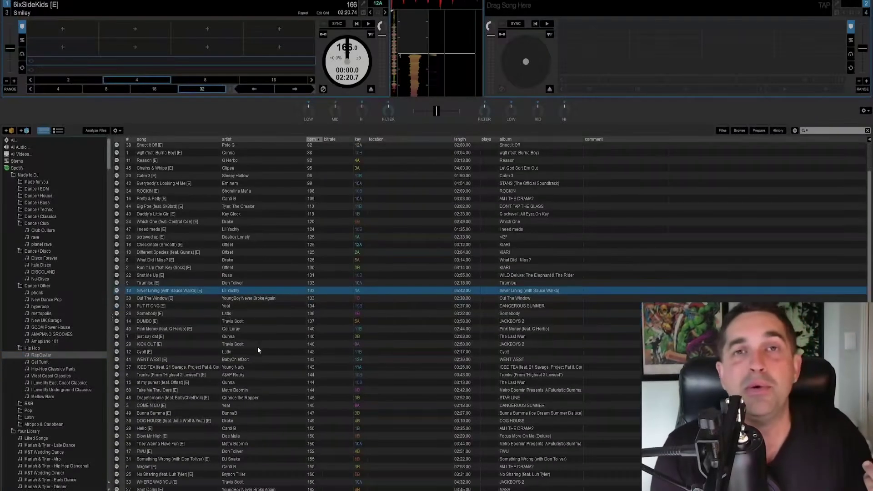
{"action": "scroll", "coordinate": [240, 307], "scroll_direction": "up", "scroll_amount": 2}
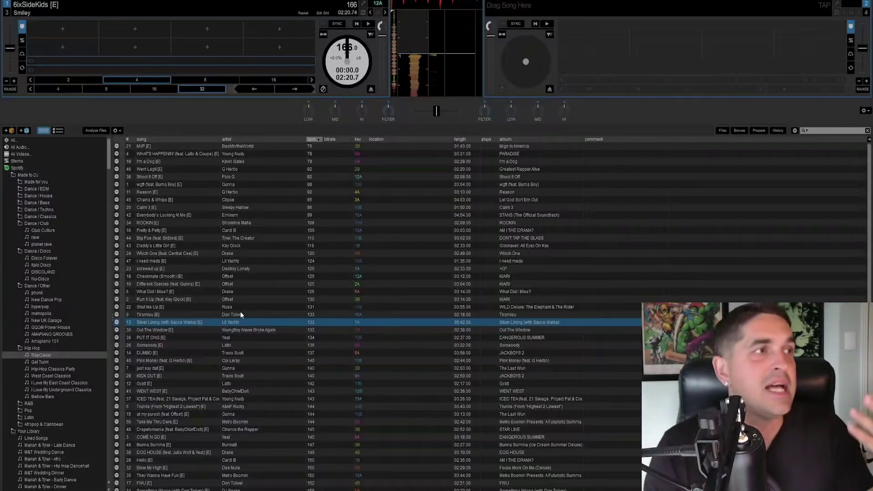
Step: Sort RapCaviar by BPM, fastest first, and load Latto's Gyatt (142 BPM) onto deck 1
{"action": "left_click", "coordinate": [315, 138]}
{"action": "left_click", "coordinate": [294, 199]}
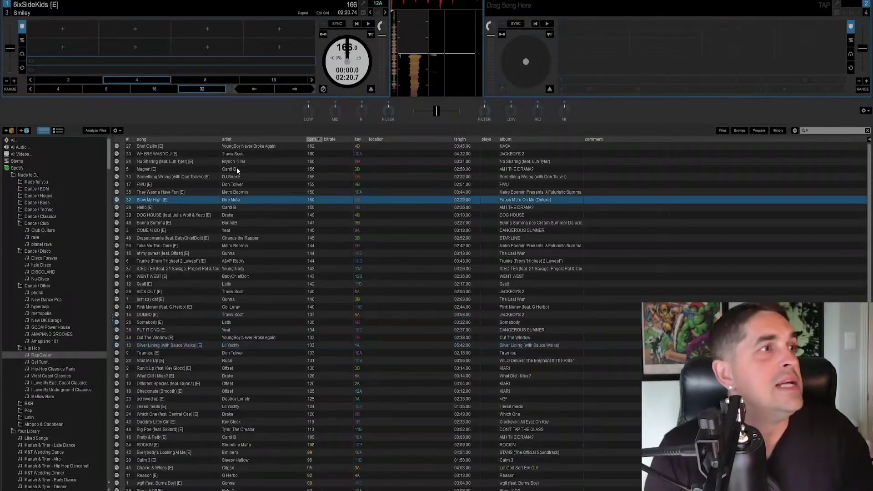
{"action": "scroll", "coordinate": [279, 224], "scroll_direction": "down", "scroll_amount": 2}
{"action": "scroll", "coordinate": [287, 231], "scroll_direction": "up", "scroll_amount": 2}
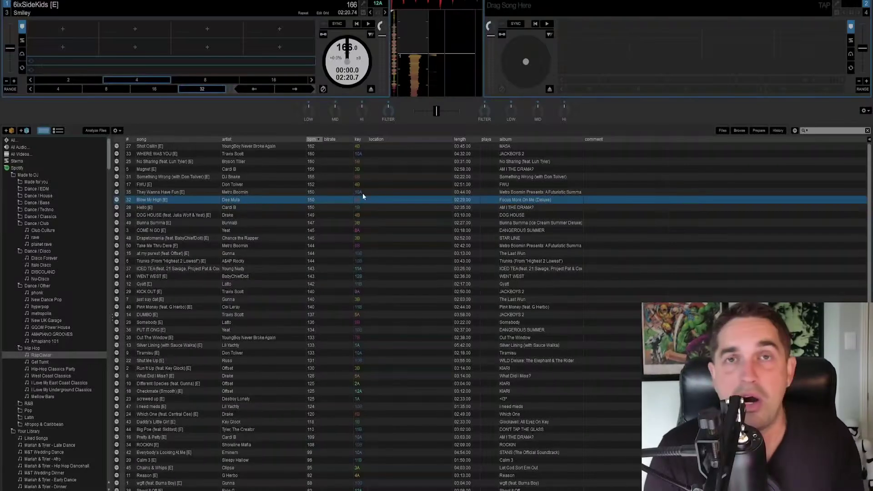
{"action": "scroll", "coordinate": [318, 273], "scroll_direction": "down", "scroll_amount": 2}
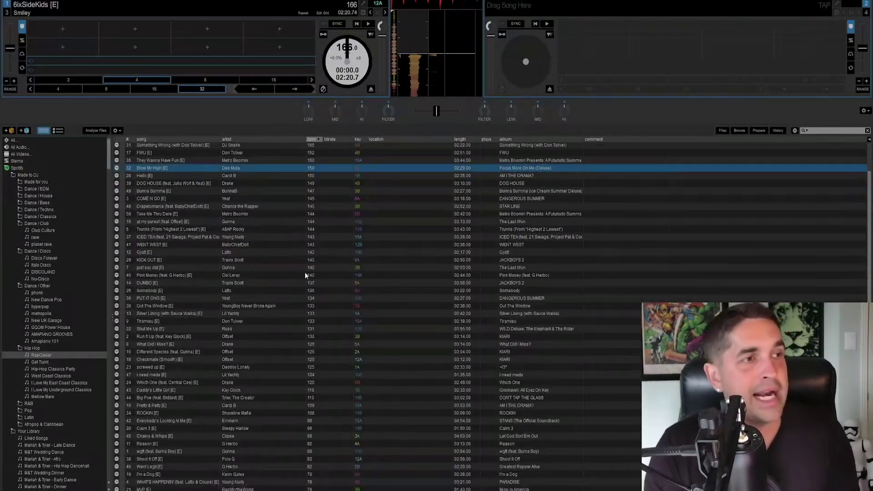
{"action": "left_click", "coordinate": [245, 276]}
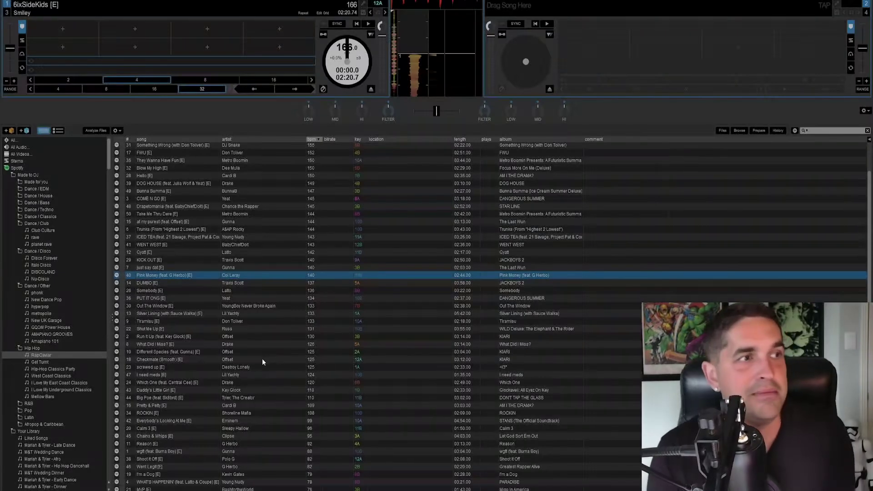
{"action": "scroll", "coordinate": [265, 352], "scroll_direction": "up", "scroll_amount": 2}
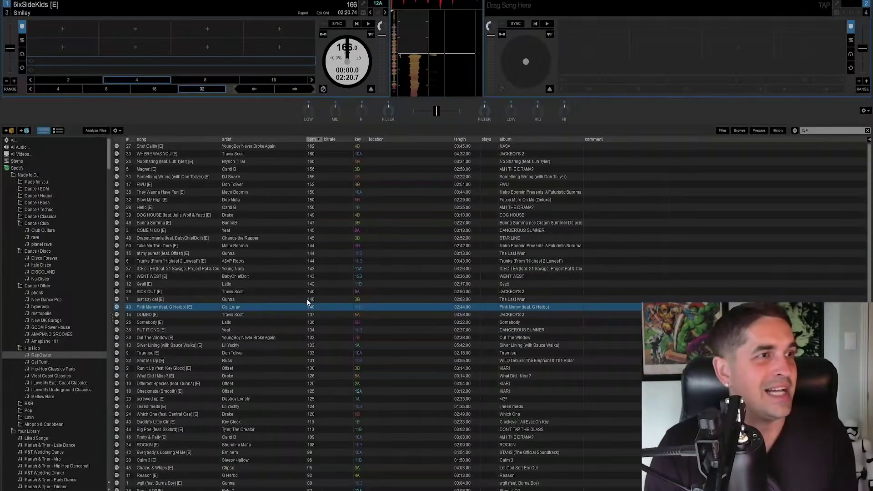
{"action": "left_click", "coordinate": [306, 299]}
{"action": "left_click", "coordinate": [179, 284]}
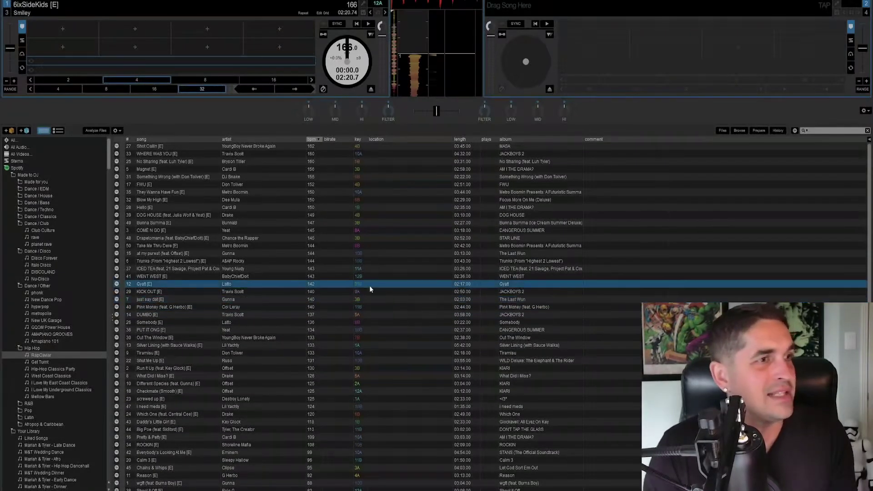
{"action": "key", "text": "shift+Left"}
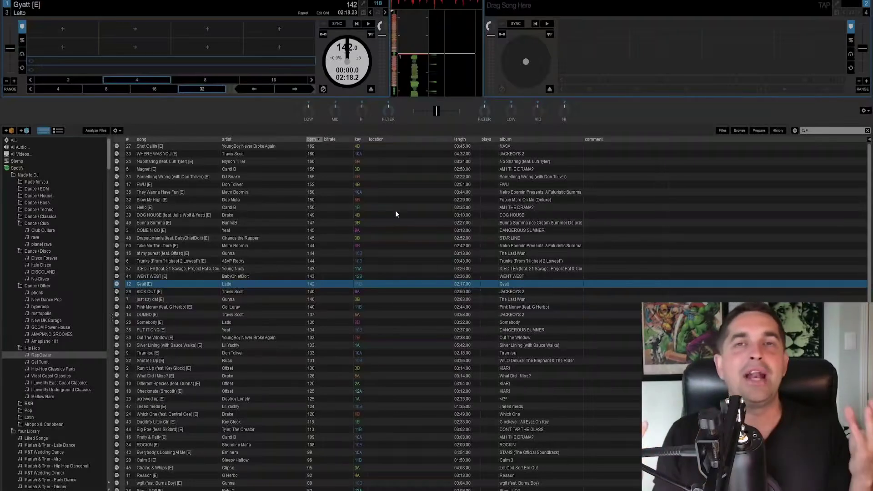
{"action": "scroll", "coordinate": [273, 254], "scroll_direction": "down", "scroll_amount": 2}
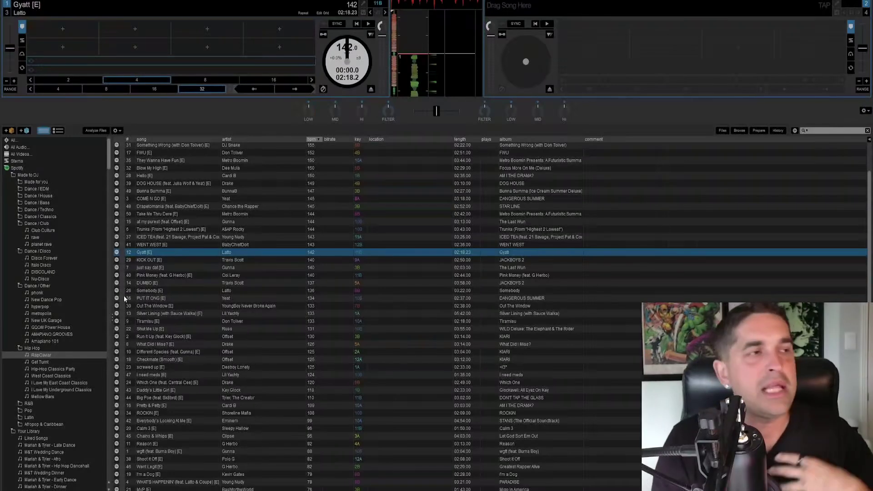
{"action": "scroll", "coordinate": [36, 319], "scroll_direction": "down", "scroll_amount": 4}
Step: Browse the Cocktail, Late Dinner and Early Dance wedding playlists
{"action": "left_click", "coordinate": [48, 398]}
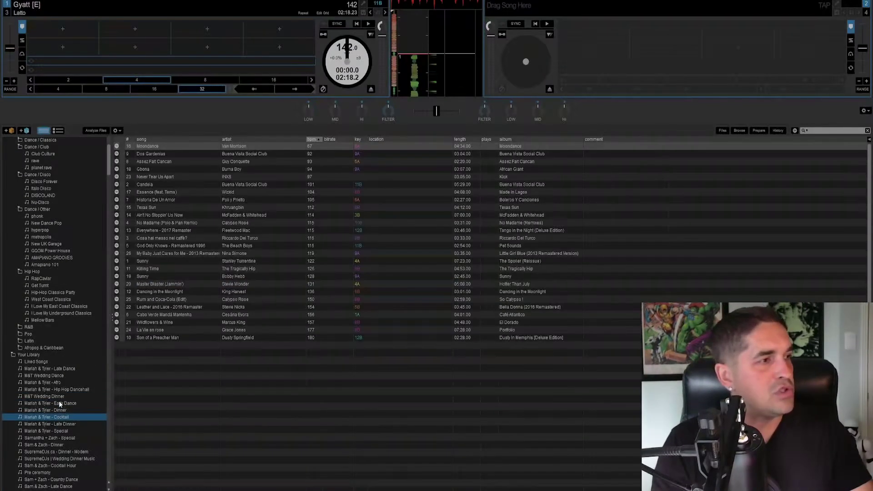
{"action": "left_click", "coordinate": [60, 422]}
{"action": "left_click", "coordinate": [208, 169]}
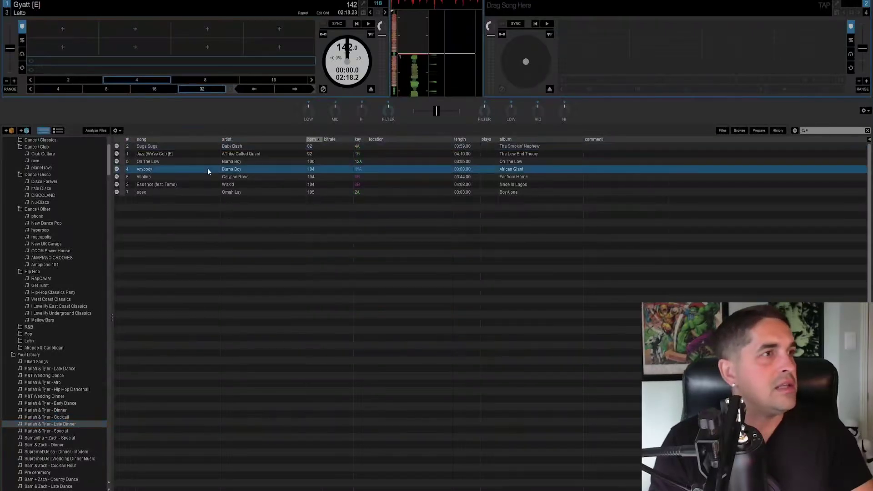
{"action": "left_click", "coordinate": [175, 162]}
{"action": "key", "text": "Down"}
{"action": "key", "text": "Down"}
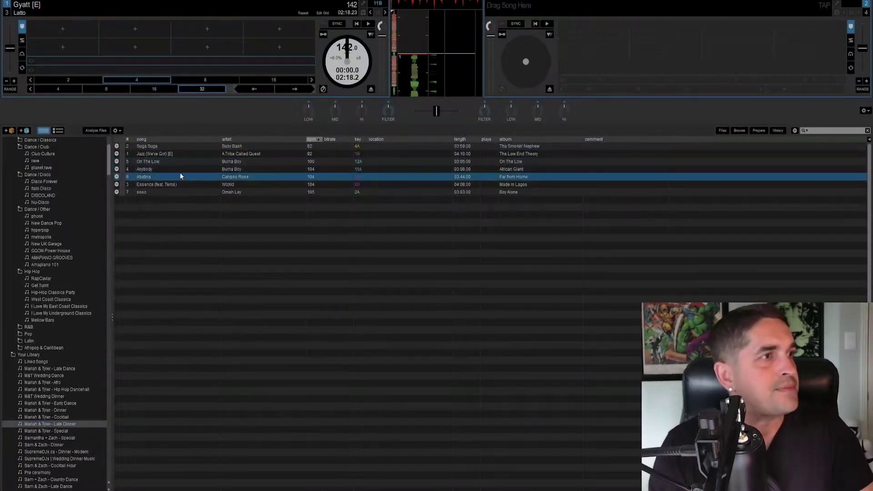
{"action": "key", "text": "Down"}
{"action": "key", "text": "Down"}
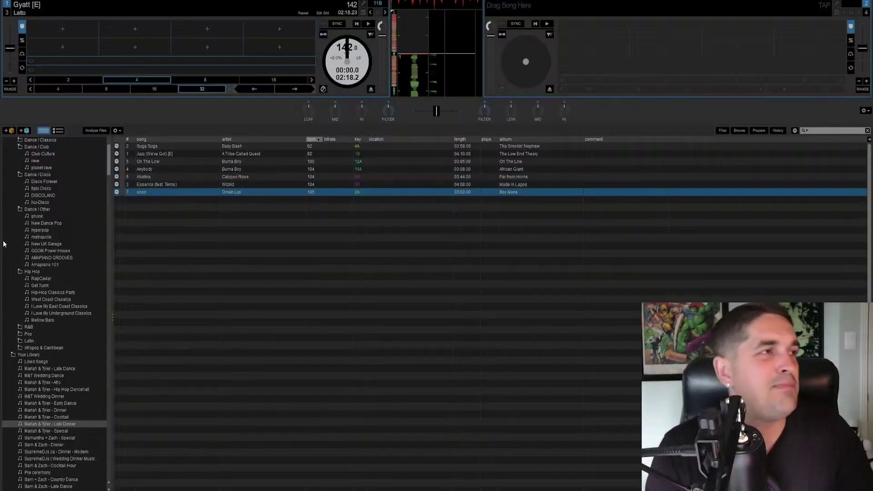
{"action": "left_click", "coordinate": [58, 403]}
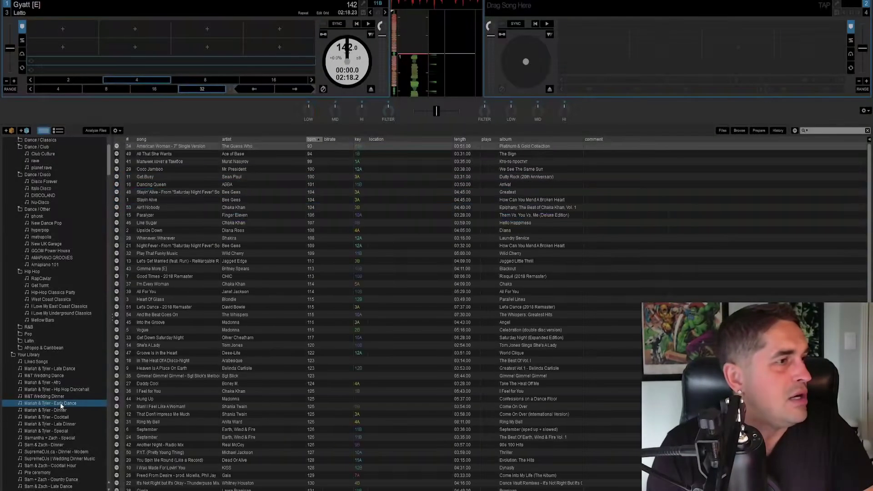
{"action": "left_click", "coordinate": [61, 425]}
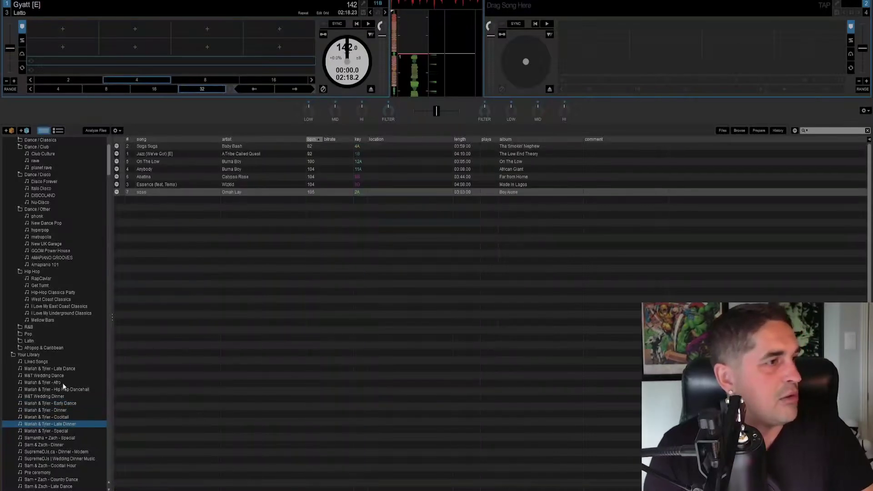
Step: Open the Late Dance playlist and drag Marianela (Que Pasa) onto deck 1
{"action": "left_click", "coordinate": [60, 369]}
{"action": "left_click", "coordinate": [294, 253]}
{"action": "left_click", "coordinate": [196, 200]}
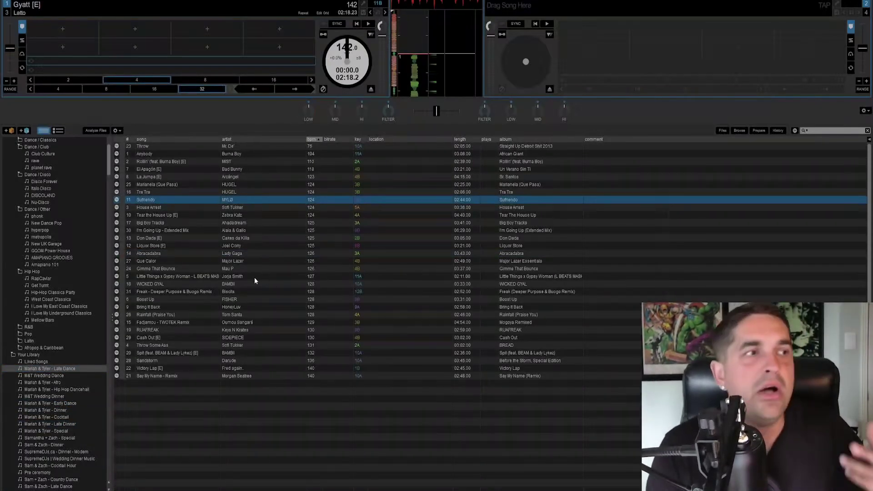
{"action": "left_click", "coordinate": [175, 263]}
{"action": "left_click", "coordinate": [187, 230]}
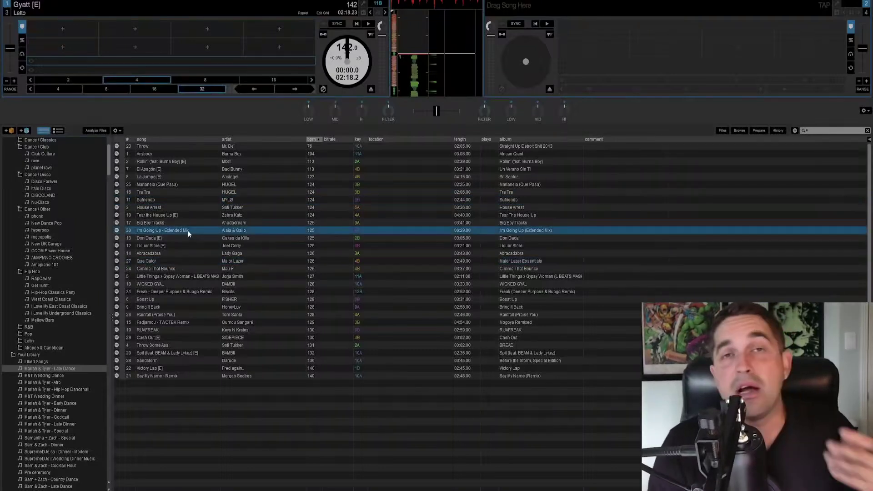
{"action": "left_click", "coordinate": [176, 246]}
{"action": "left_click", "coordinate": [181, 224]}
{"action": "left_click", "coordinate": [186, 238]}
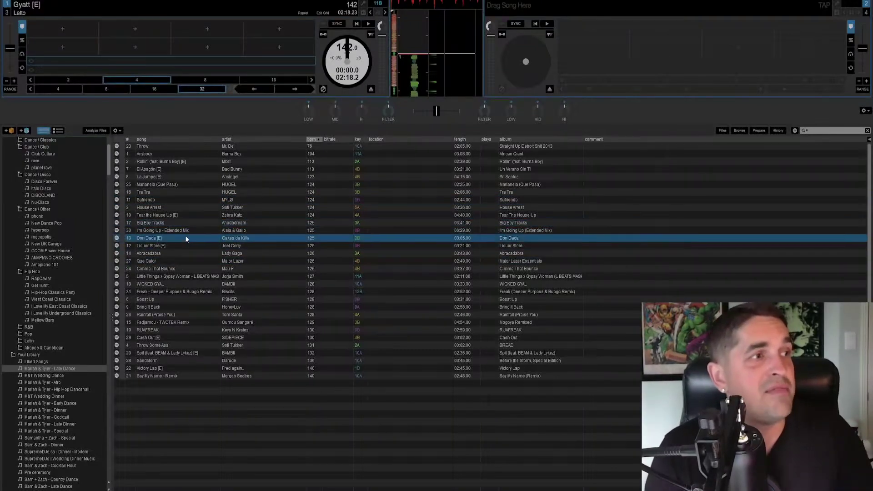
{"action": "left_click", "coordinate": [167, 184]}
{"action": "left_click_drag", "start_coordinate": [165, 185], "coordinate": [374, 78]}
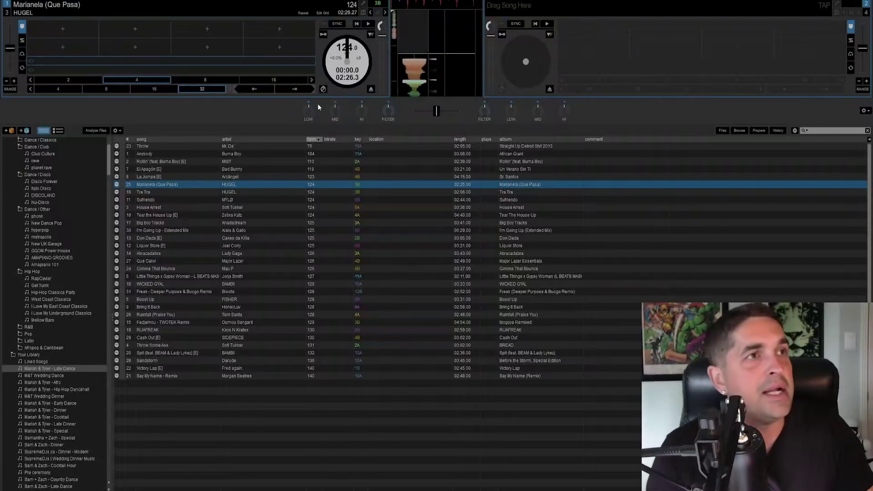
Step: Load FISHER's Boost Up (128 BPM) from Late Dance onto deck 1
{"action": "left_click", "coordinate": [168, 199]}
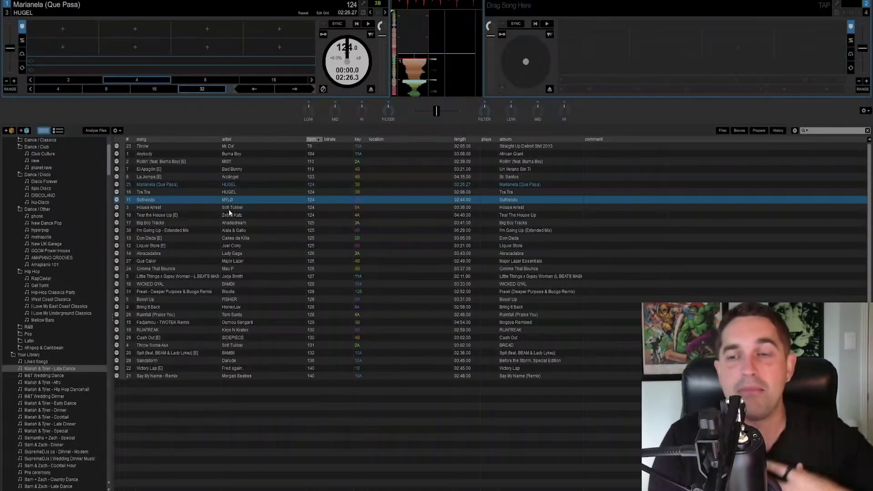
{"action": "left_click", "coordinate": [242, 261]}
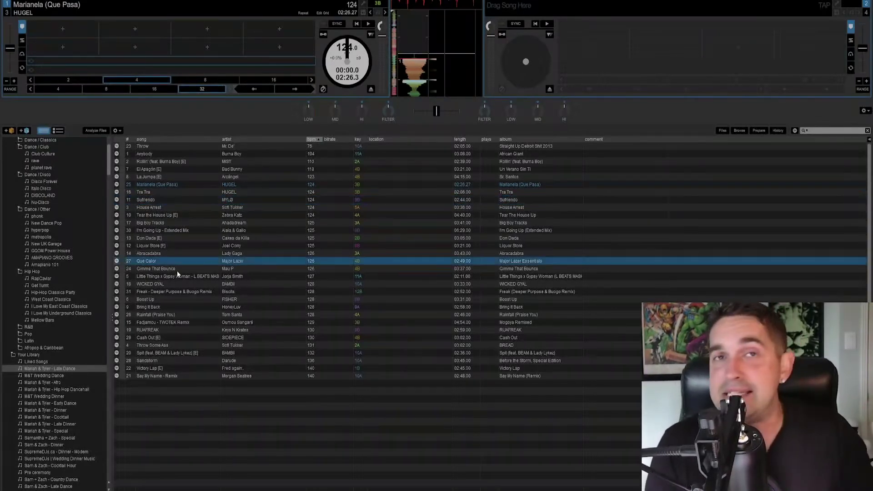
{"action": "left_click", "coordinate": [199, 300]}
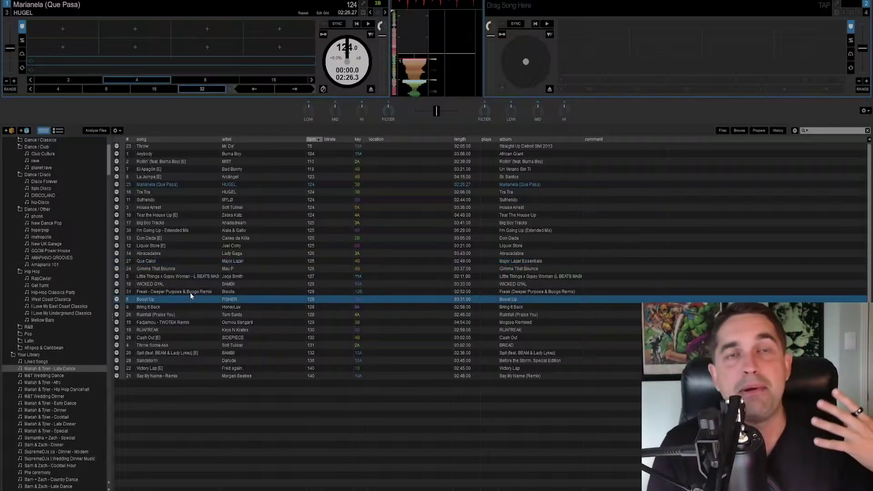
{"action": "key", "text": "shift+Left"}
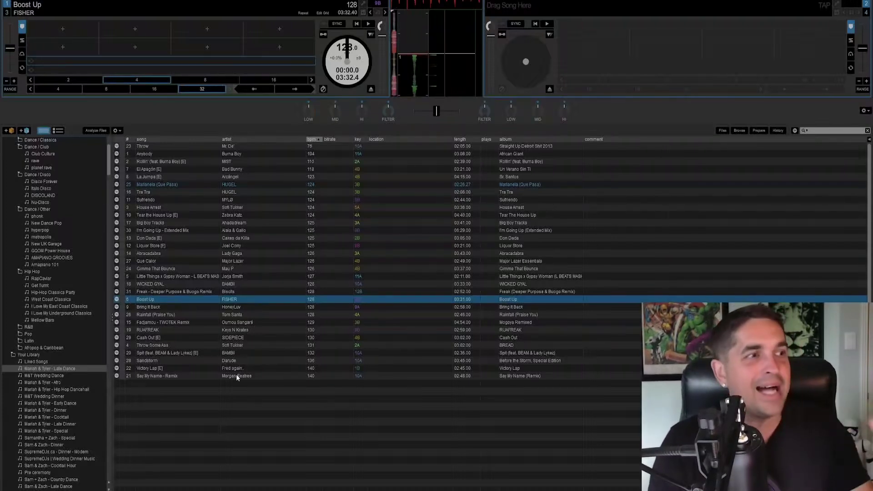
Step: Load Fred again..'s Victory Lap [E] (140 BPM) onto deck 1
{"action": "left_click", "coordinate": [266, 368]}
{"action": "key", "text": "shift+Left"}
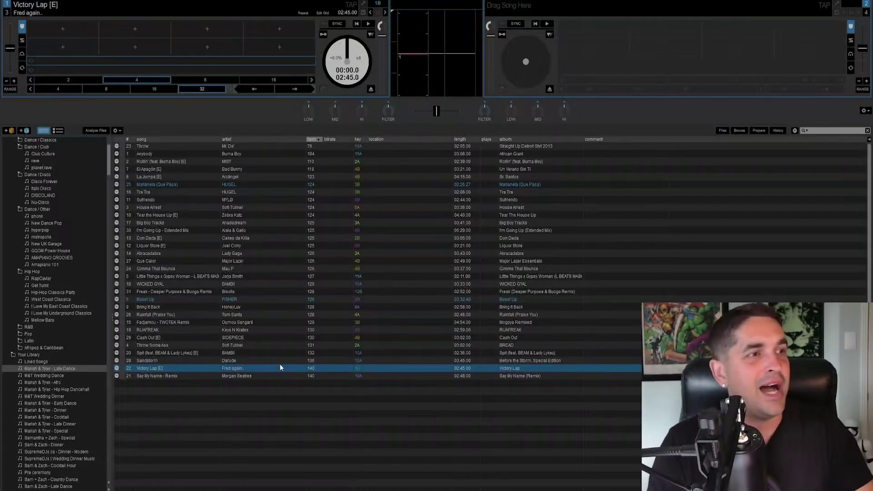